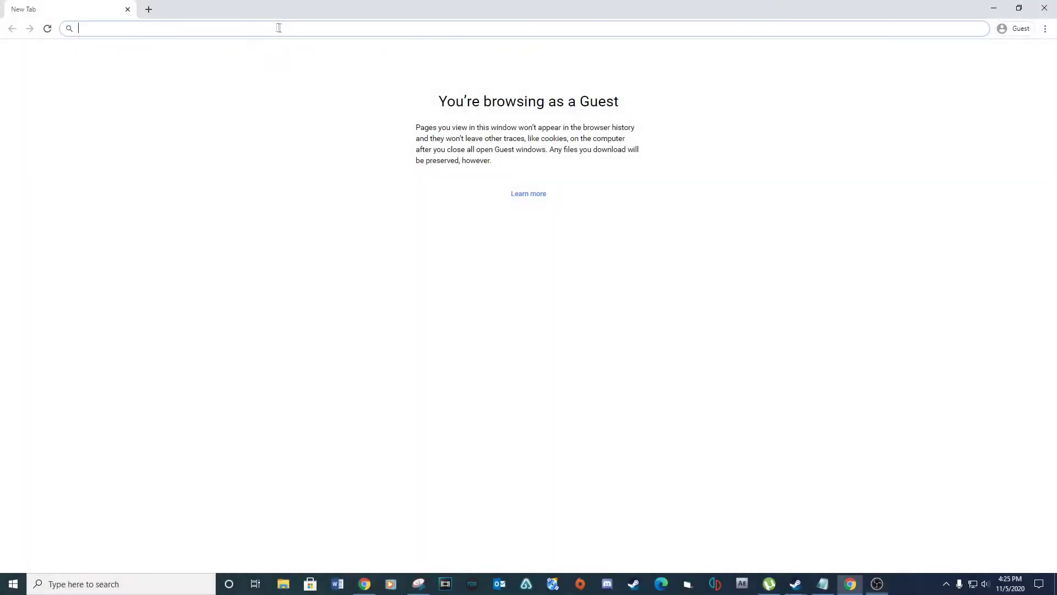
Step: Download ArcadeGunsProUtilitySetup_6_2.zip from the ArcadeGuns downloads page and show it in the Downloads folder
click(177, 106)
key(Return)
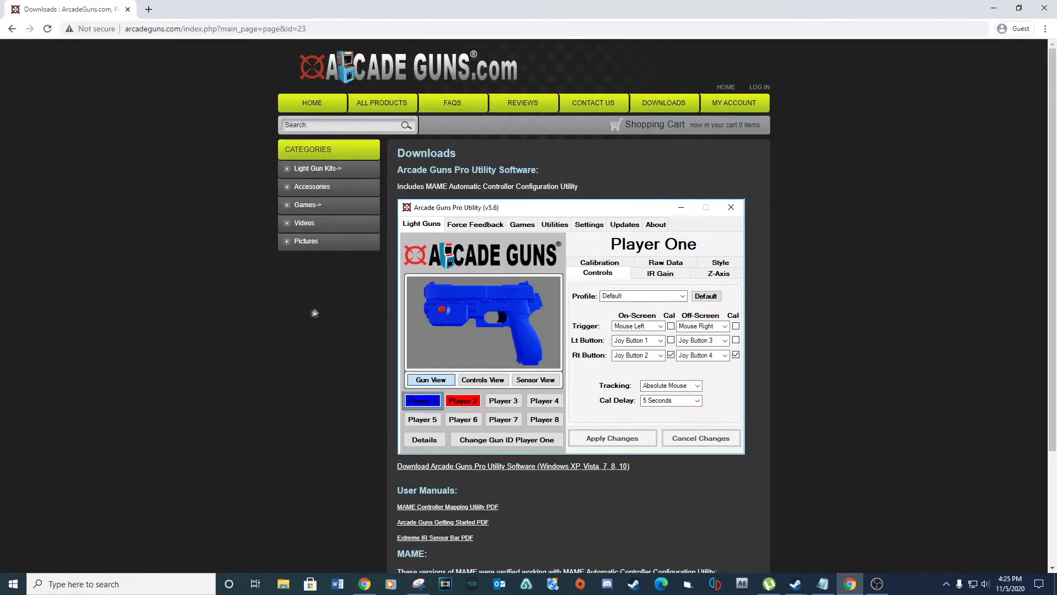
scroll(310, 314, down, 1)
click(440, 411)
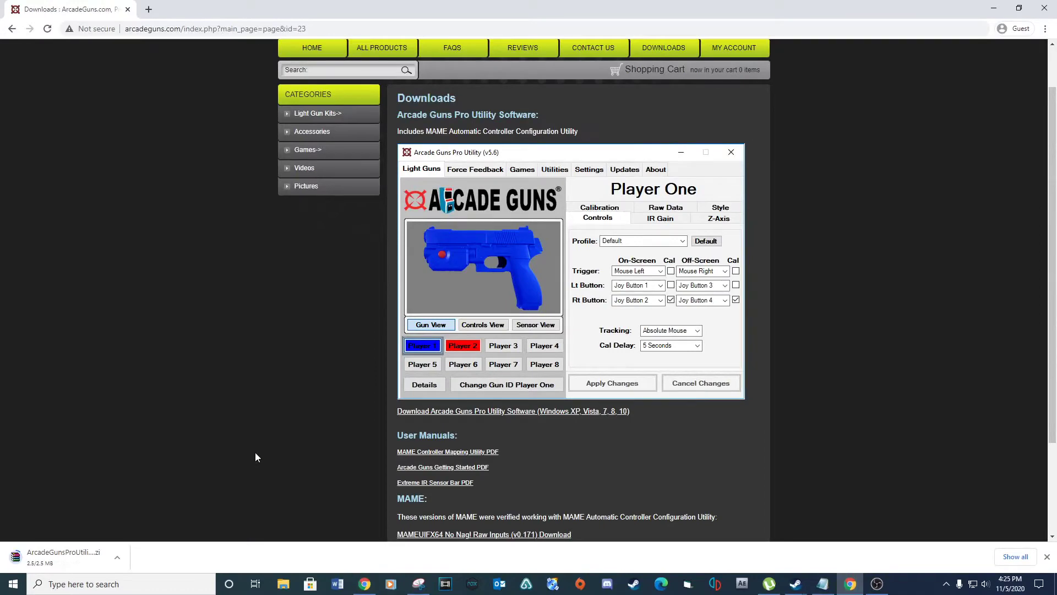
click(121, 560)
click(133, 519)
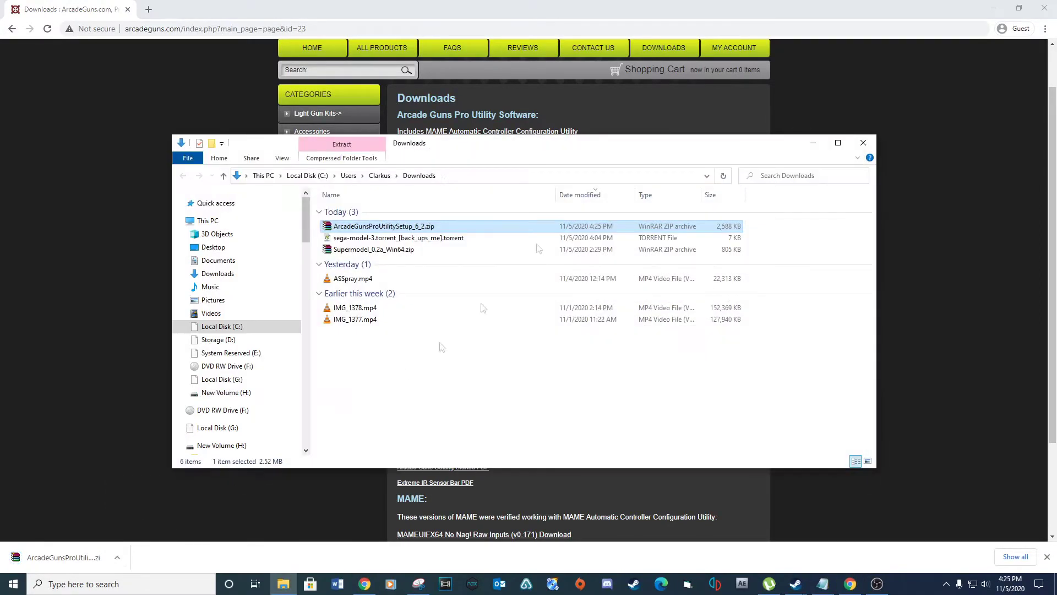
Step: Move the downloaded ArcadeGuns zip onto the desktop and close the Downloads window
click(994, 8)
drag(470, 303, 331, 77)
click(863, 143)
Step: Install Arcade Guns Pro Utility v6.2 from the zip's .msi, accepting the license and finishing setup
double_click(355, 22)
double_click(127, 238)
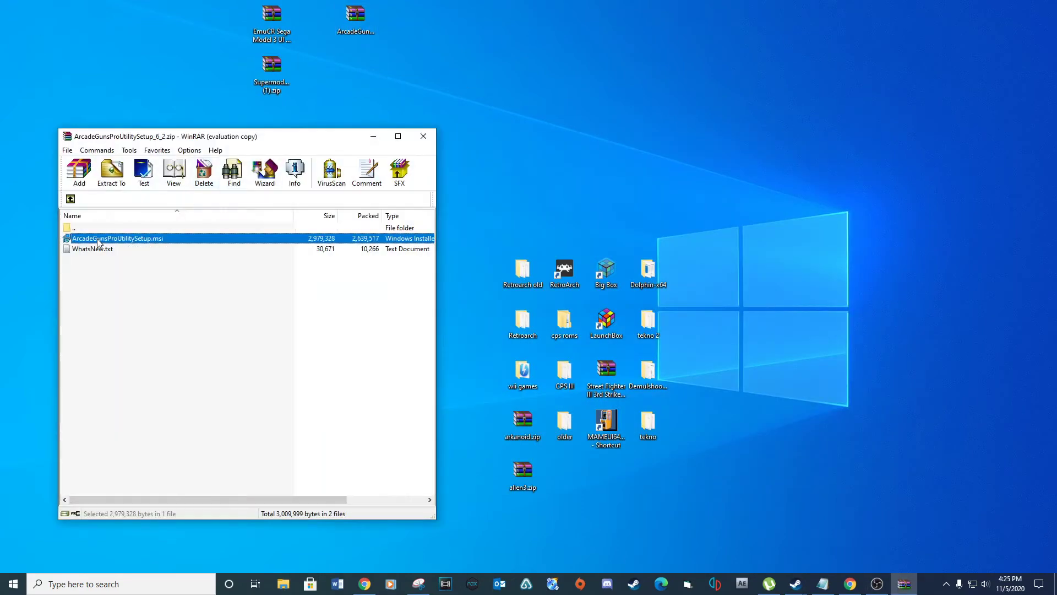
click(584, 377)
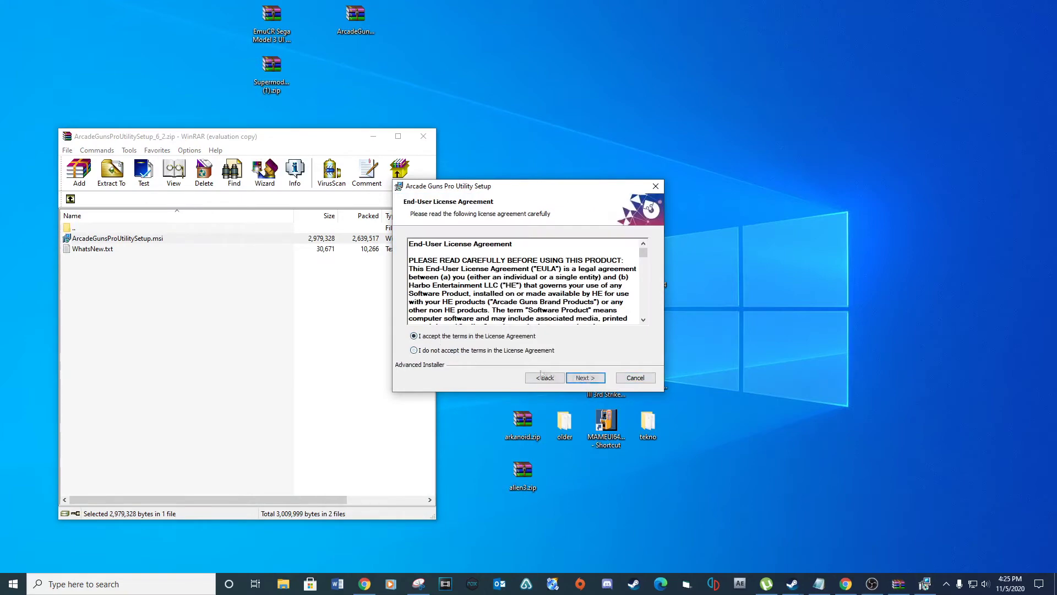
click(584, 377)
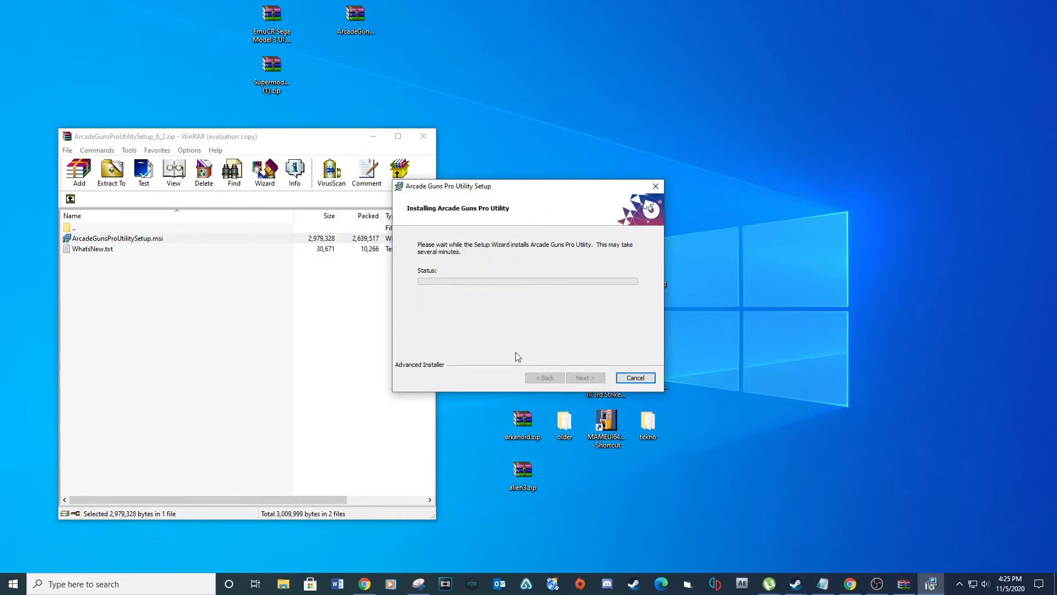
click(584, 376)
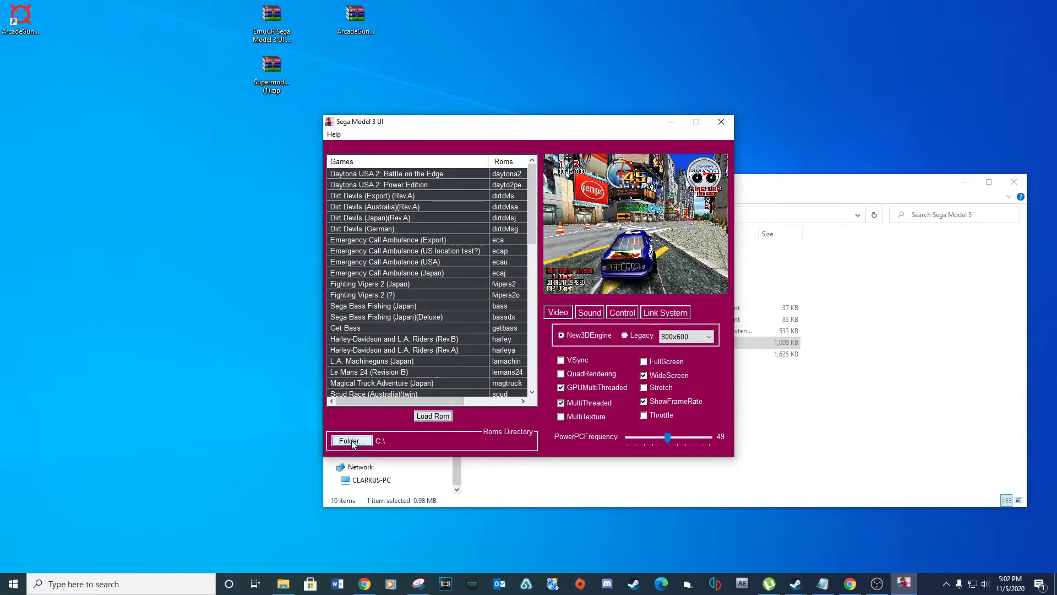
Step: Set the ROMs directory to Desktop\Sega Model 3\roms
click(353, 441)
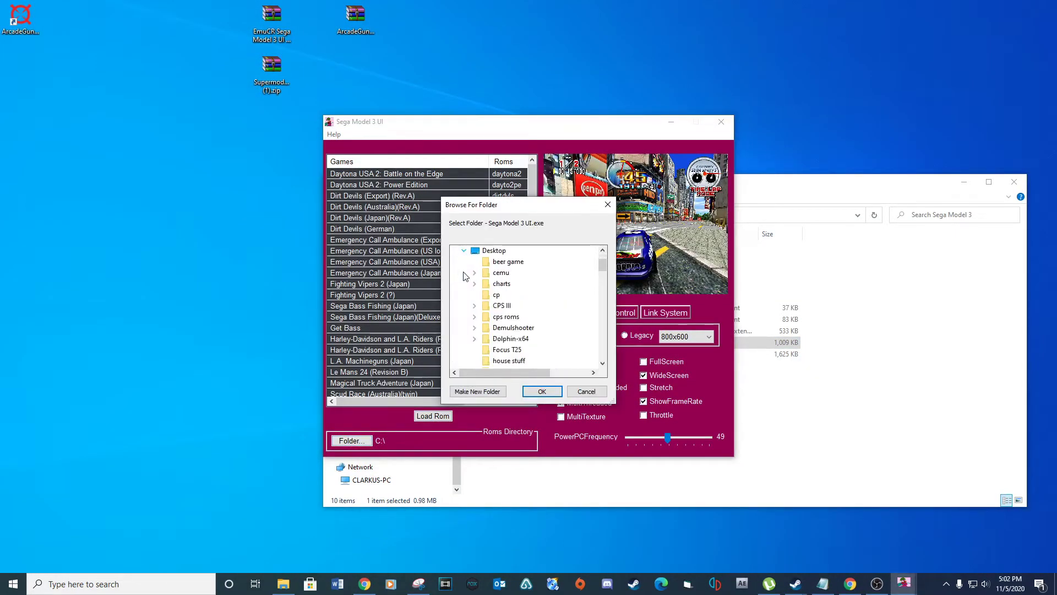
scroll(496, 297, down, 8)
click(512, 306)
click(510, 339)
click(541, 391)
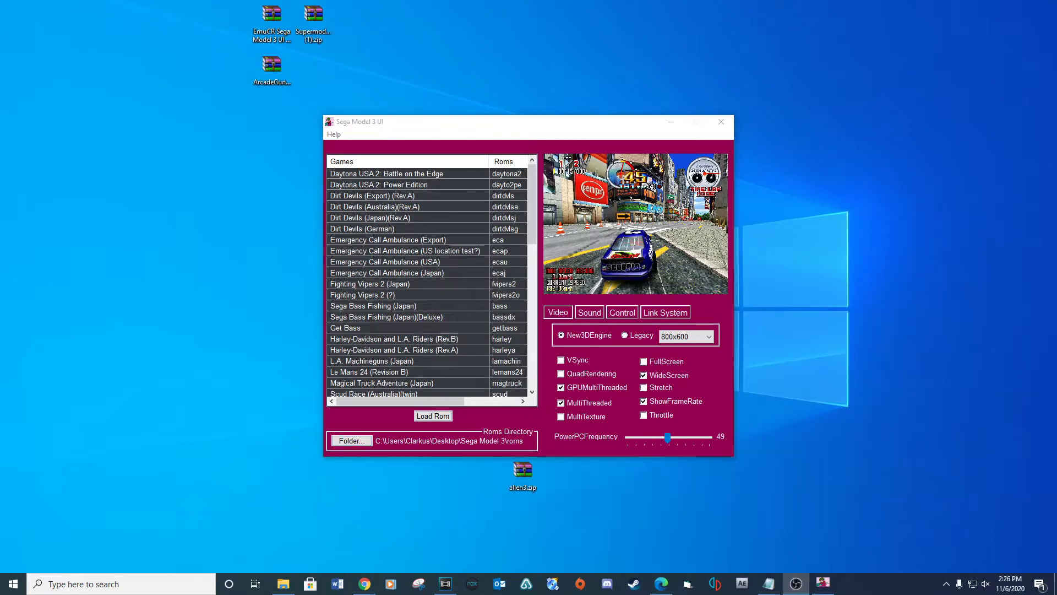
Step: Turn on FullScreen and set the InputSystem to rawinput
click(638, 367)
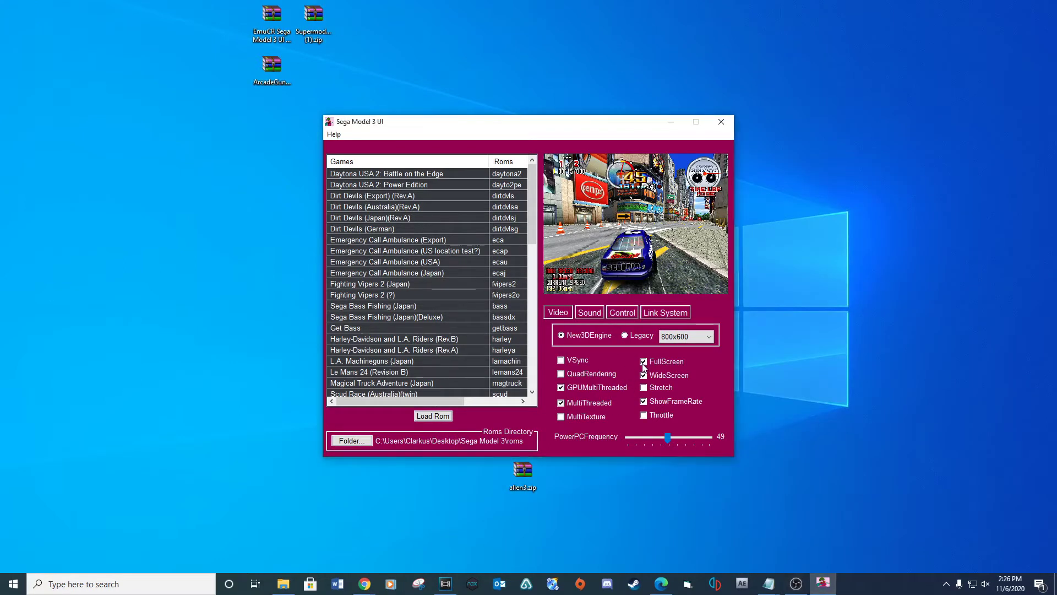
click(619, 313)
click(657, 341)
click(639, 363)
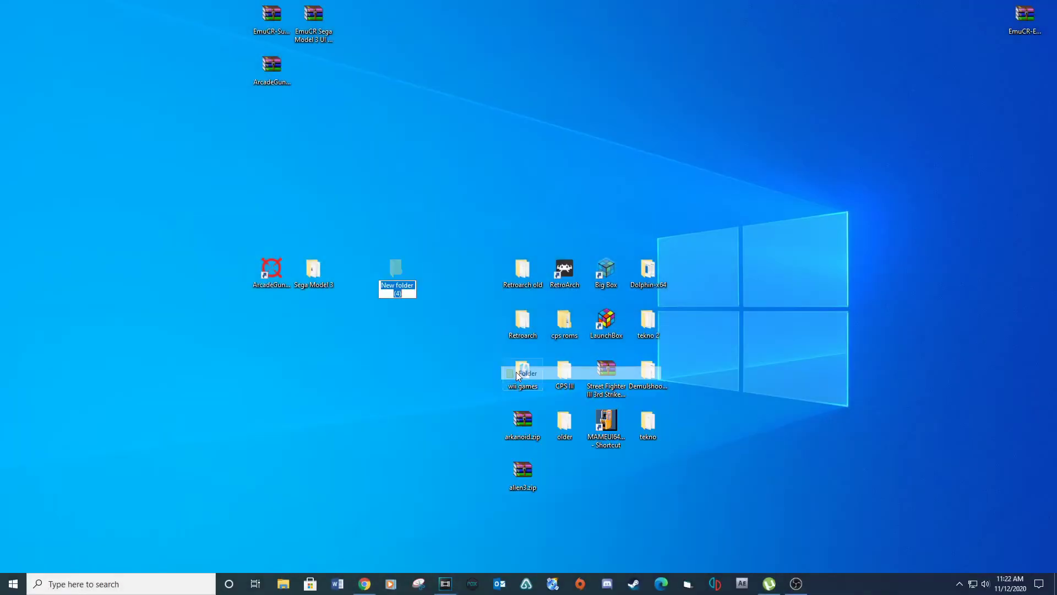
Step: Name a new desktop folder 'Sega Model 3-2' and paste a copy of Sega Model 3 into it
text(Sega Model 3-2)
key(Return)
right_click(313, 270)
click(338, 502)
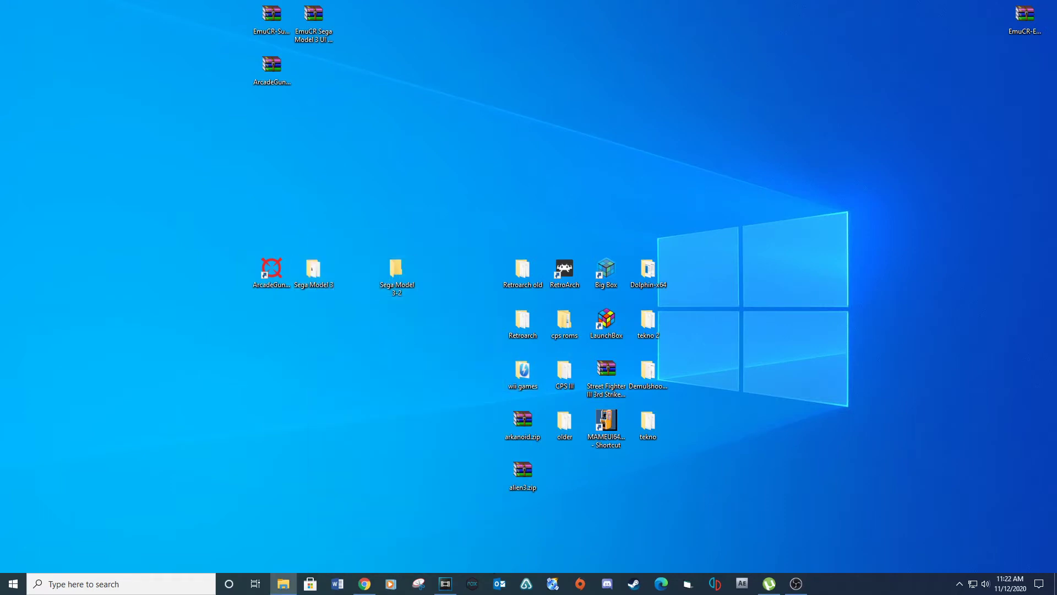
double_click(397, 269)
key(ctrl+v)
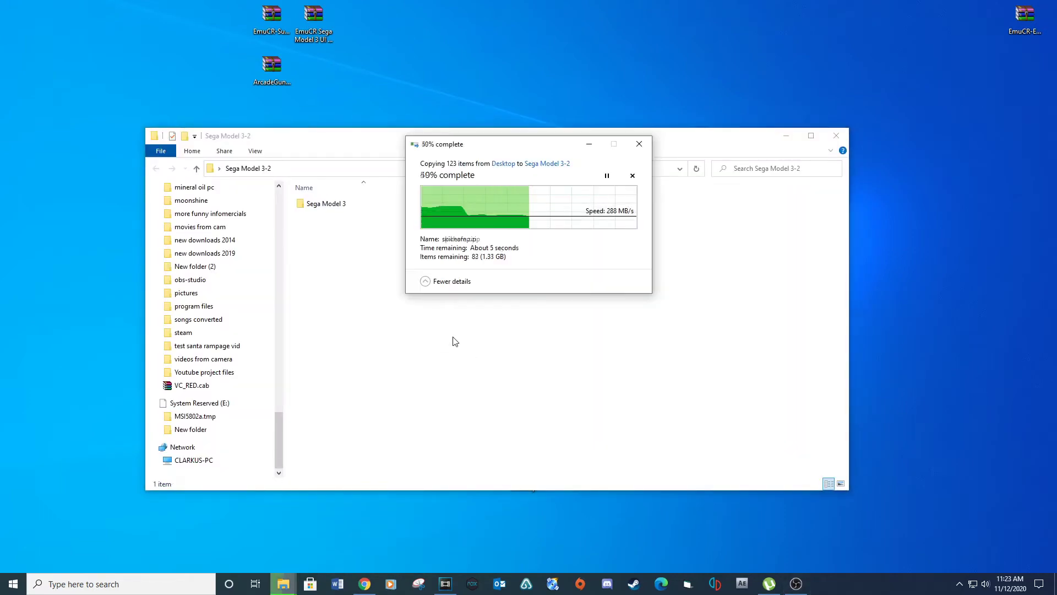
click(832, 138)
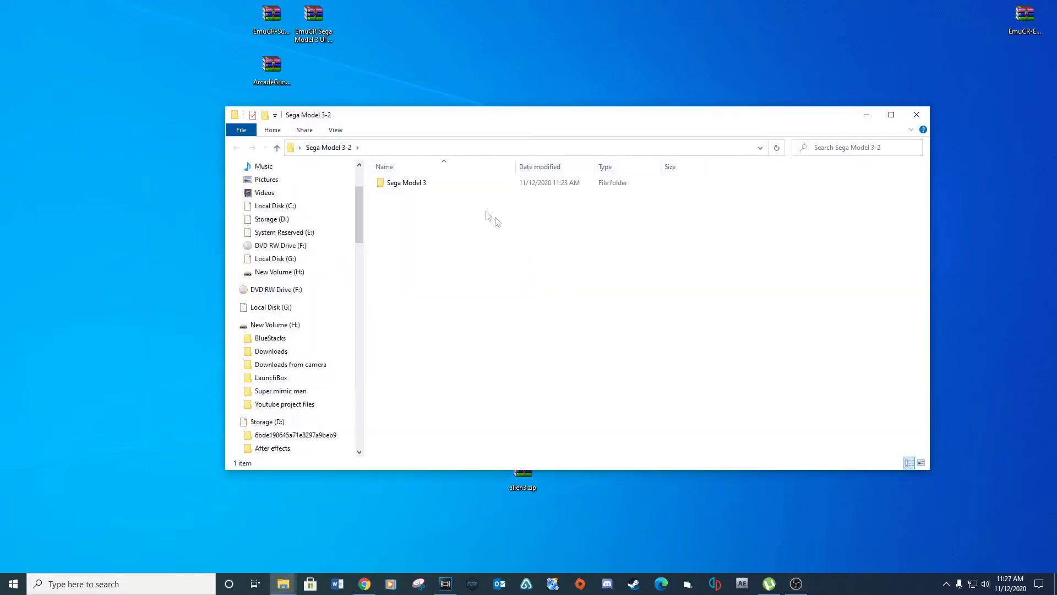
Step: In the copied folder's Sega Model 3 UI, set InputSystem to dinput and close it
double_click(410, 183)
double_click(410, 287)
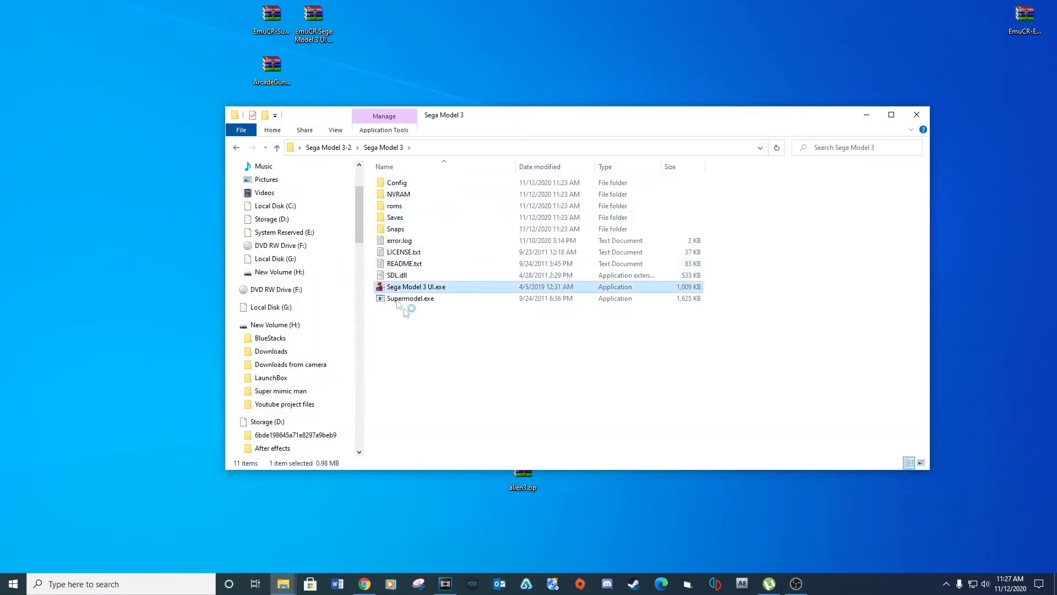
click(625, 317)
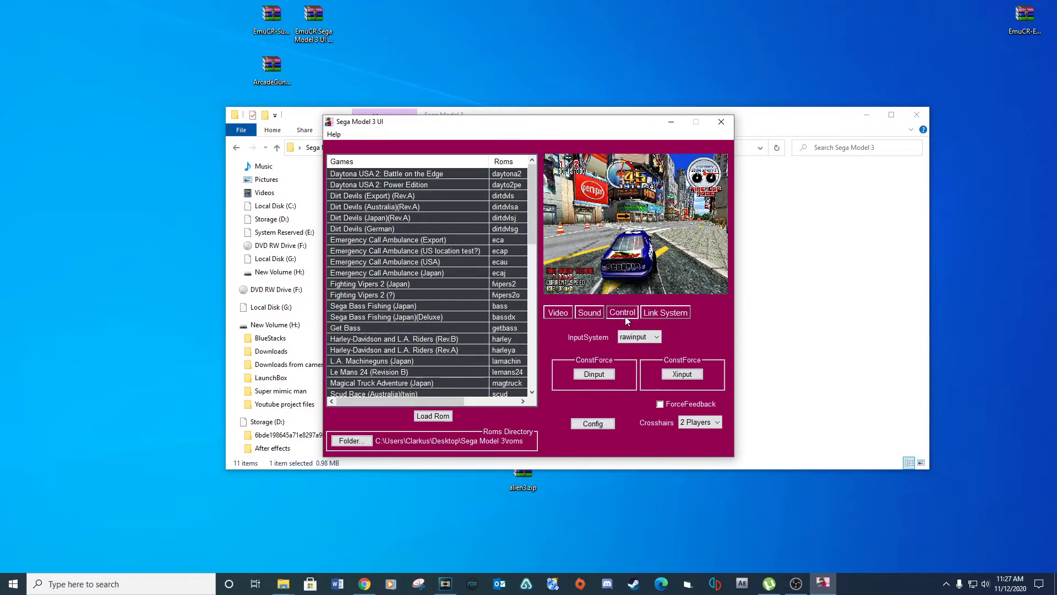
click(639, 337)
click(650, 355)
click(721, 122)
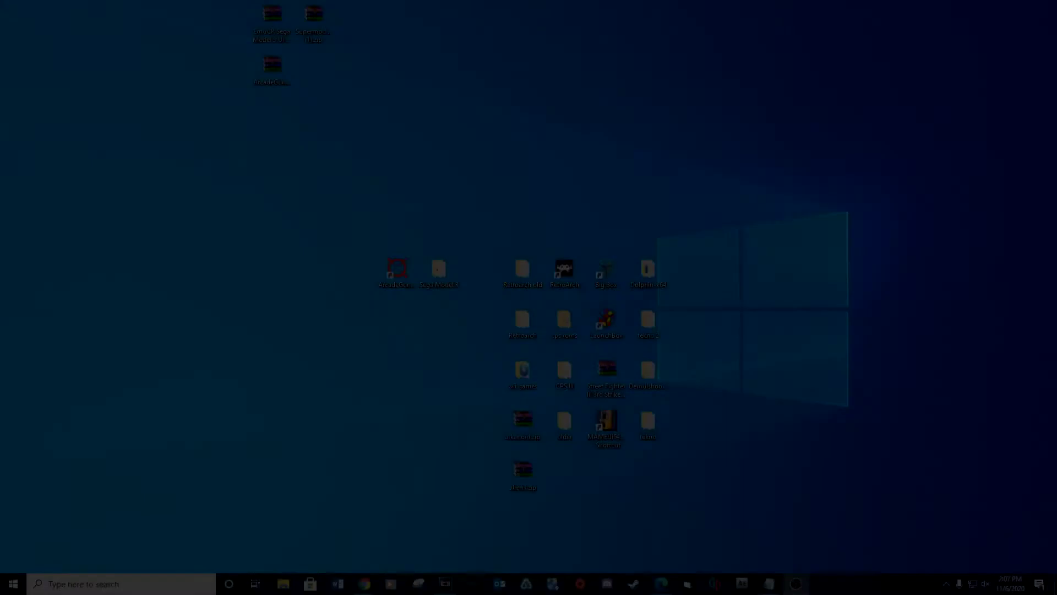
Step: Create a folder named 'backup' inside Sega Model 3\Config
double_click(438, 270)
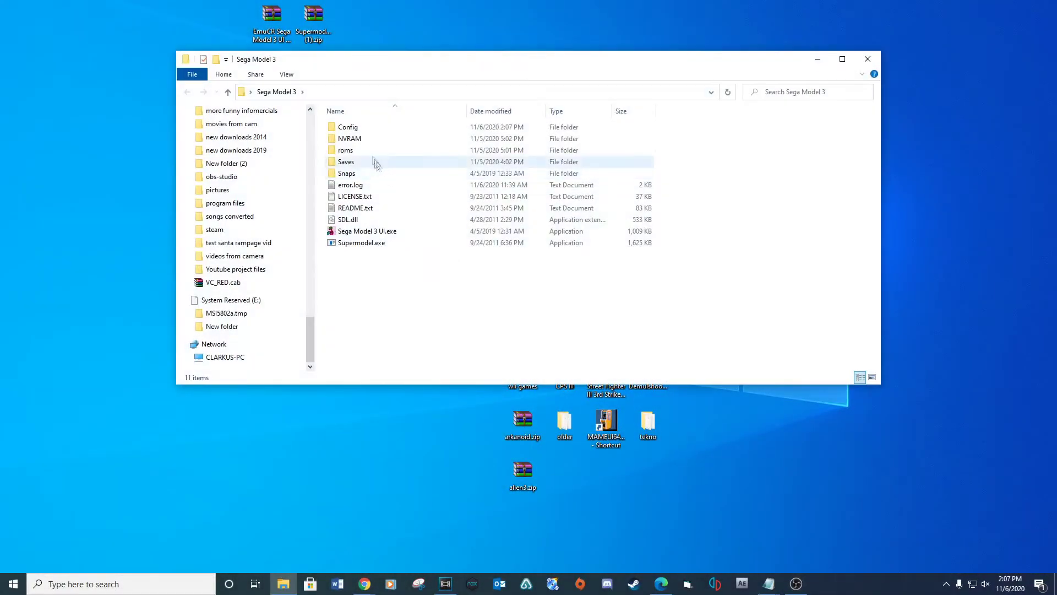
double_click(367, 129)
right_click(364, 176)
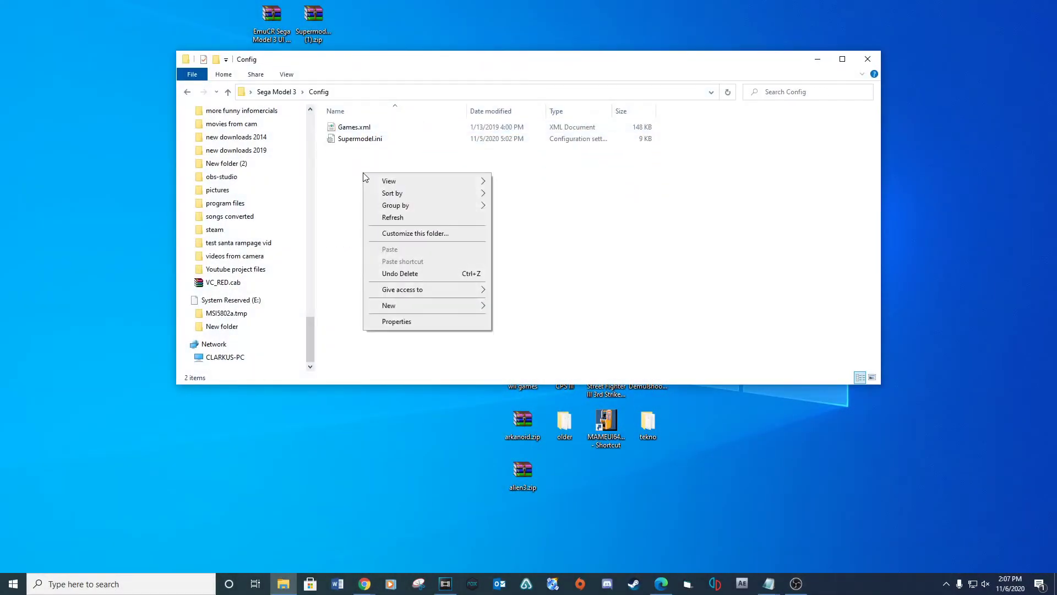
mouse_move(441, 308)
click(498, 306)
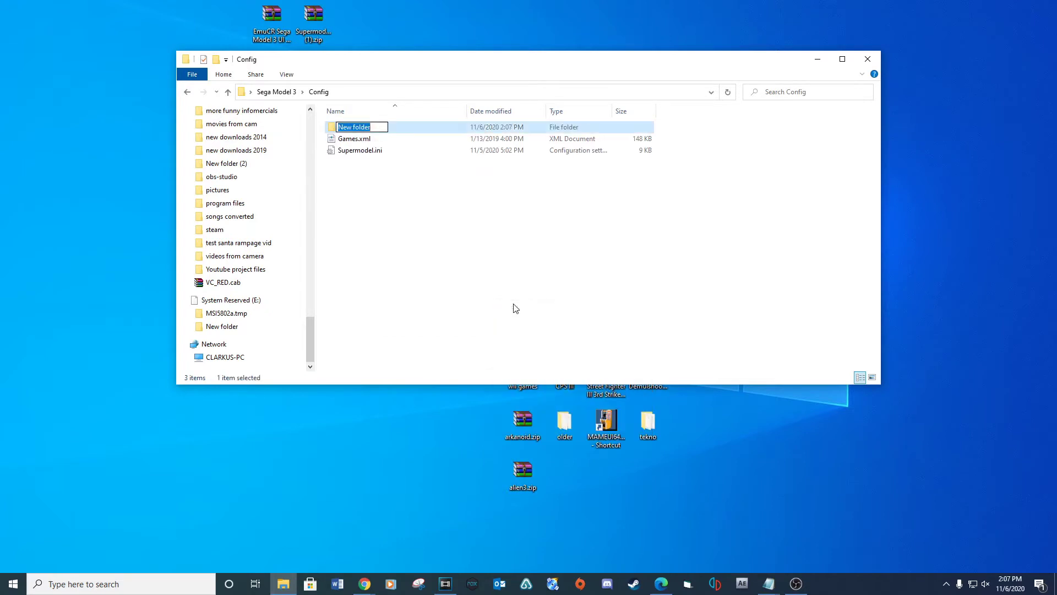
text(backup)
click(364, 175)
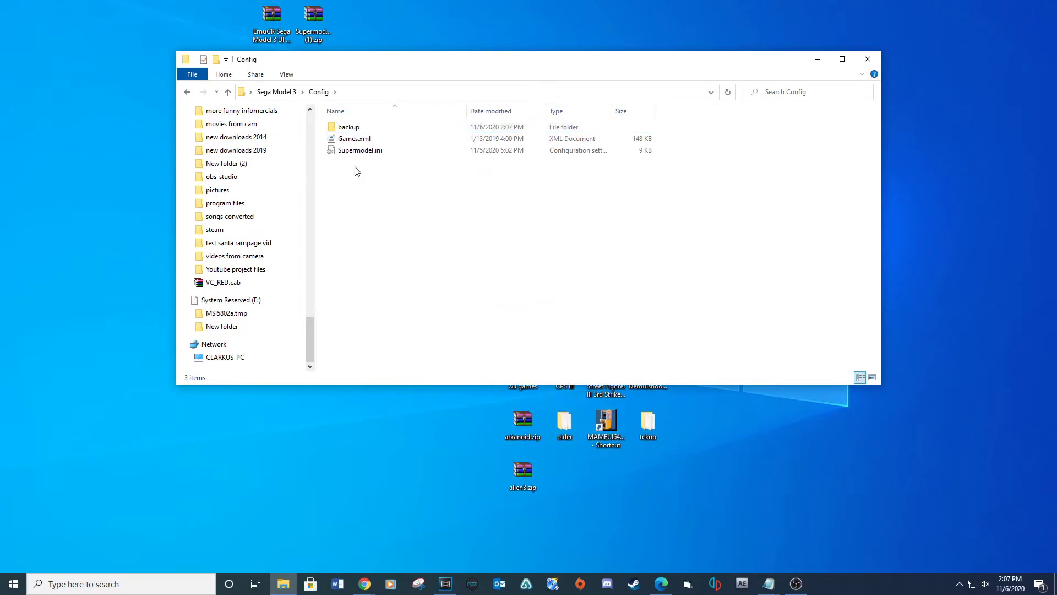
Step: Copy Supermodel.ini into the backup folder, then return to the Sega Model 3 folder
right_click(355, 150)
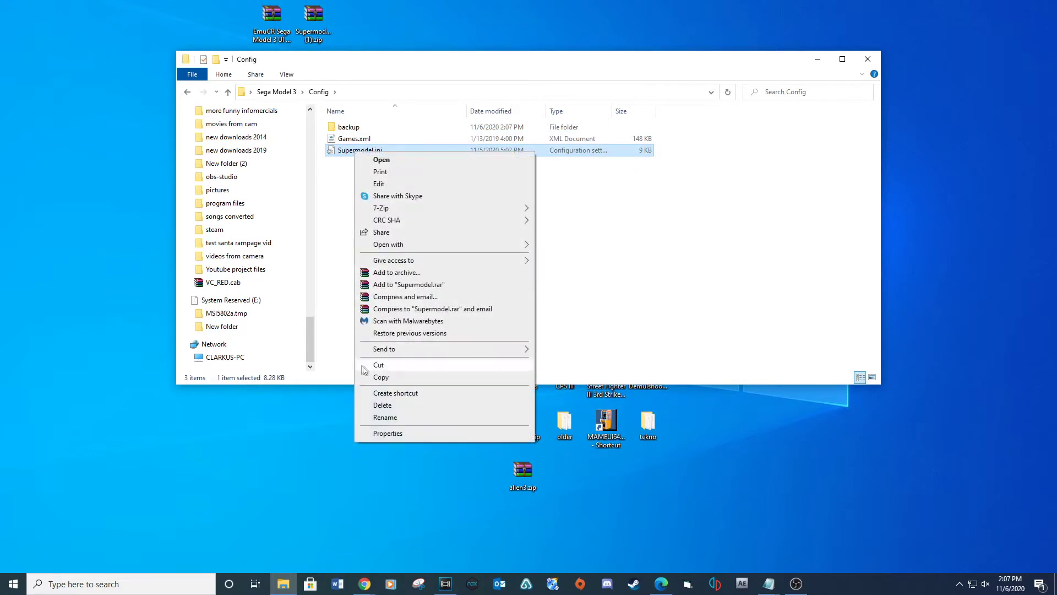
click(378, 377)
double_click(353, 127)
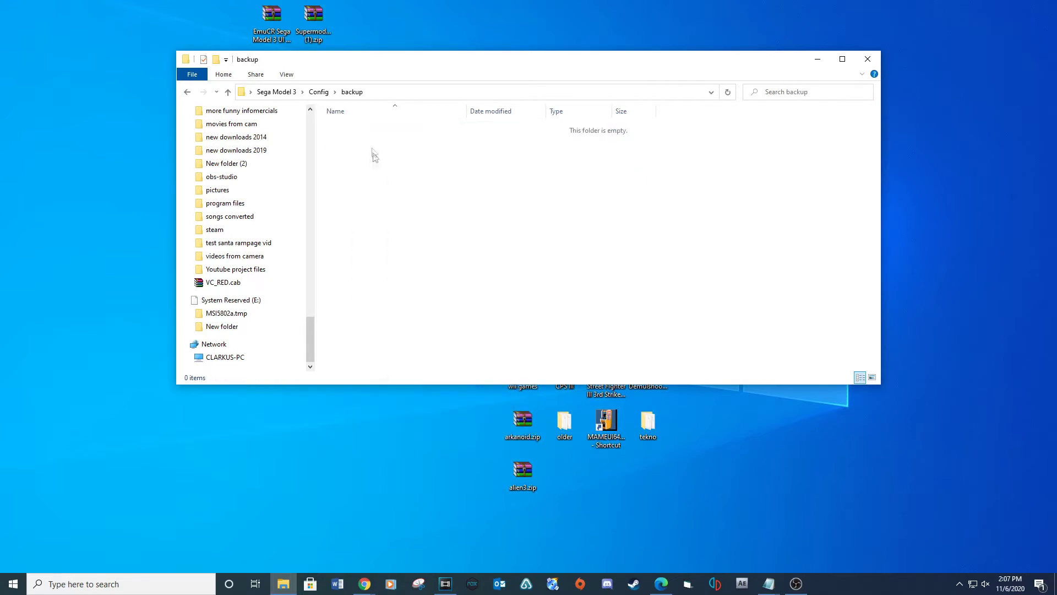
right_click(372, 178)
click(410, 251)
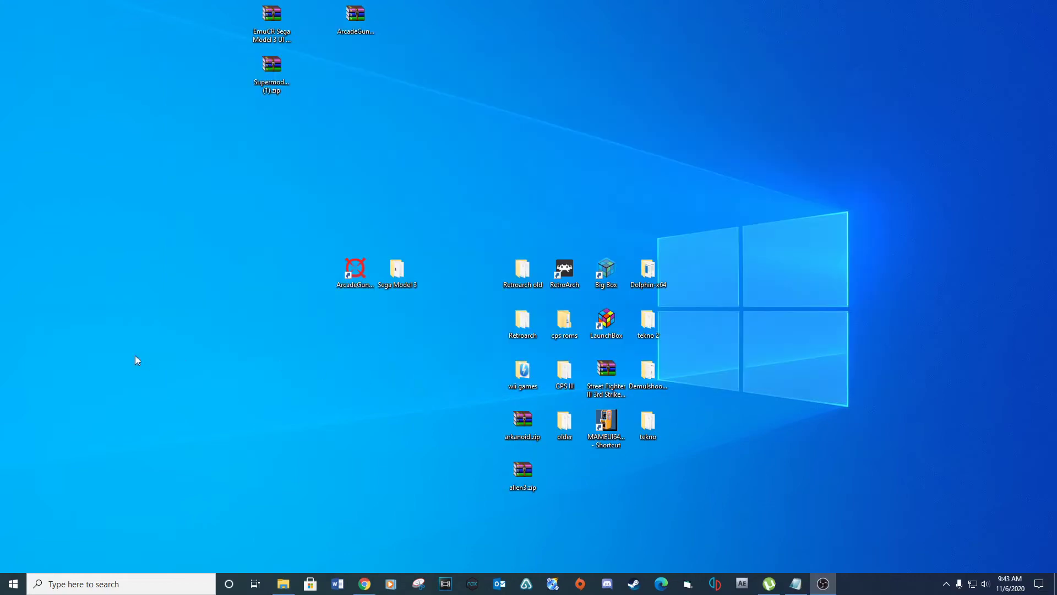
double_click(402, 273)
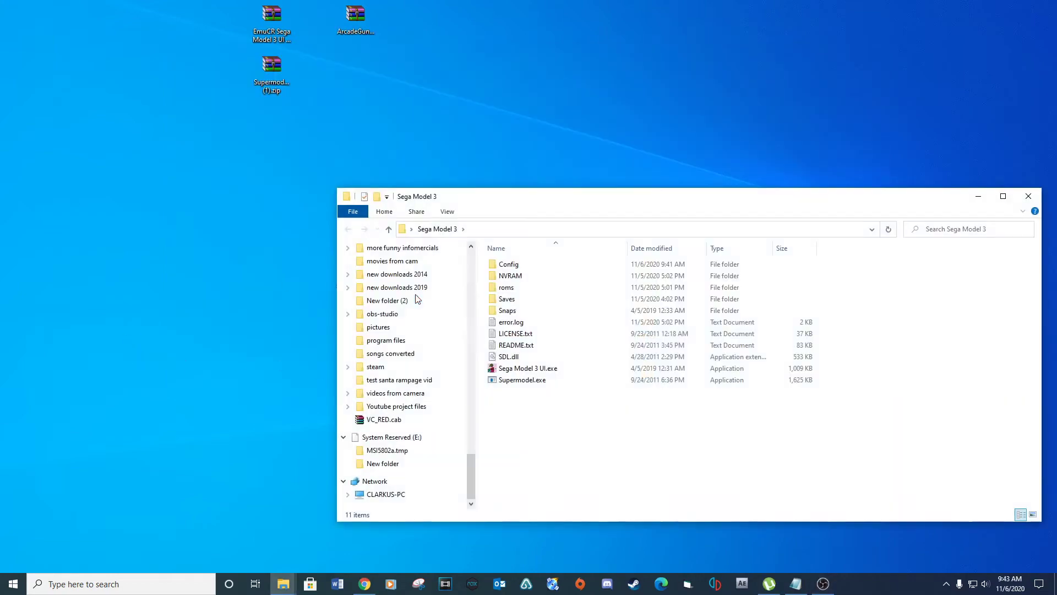
Step: Launch Sega Model 3 UI and start Supermodel's input configuration from the Control settings
double_click(509, 368)
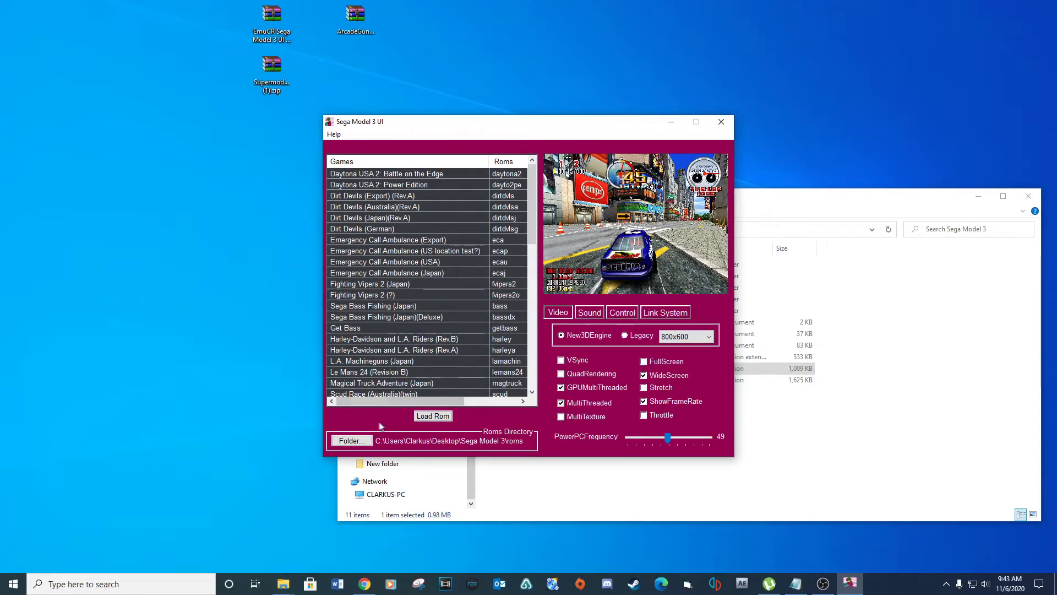
click(619, 313)
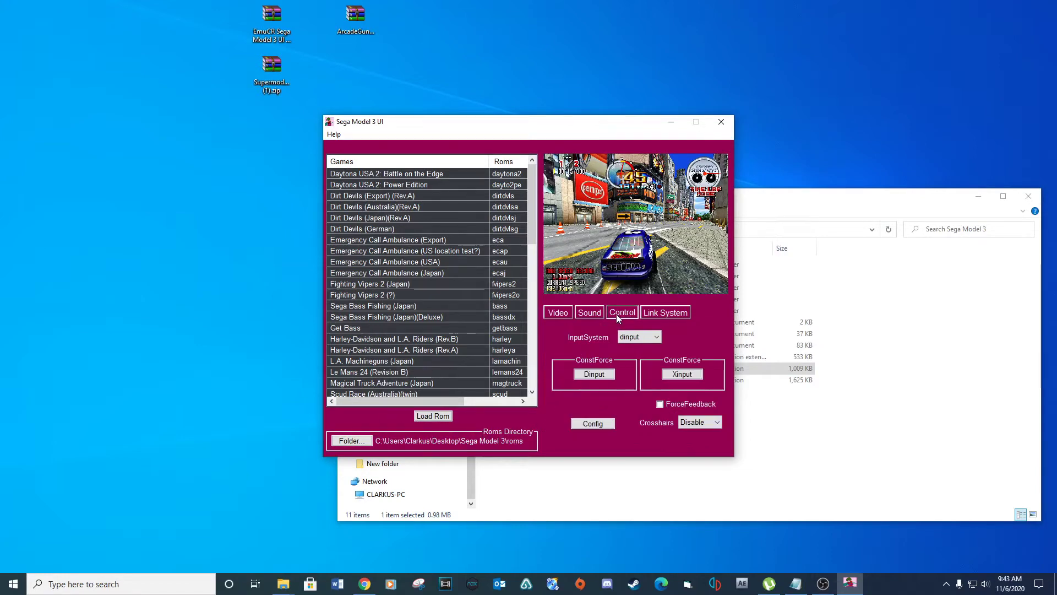
click(591, 425)
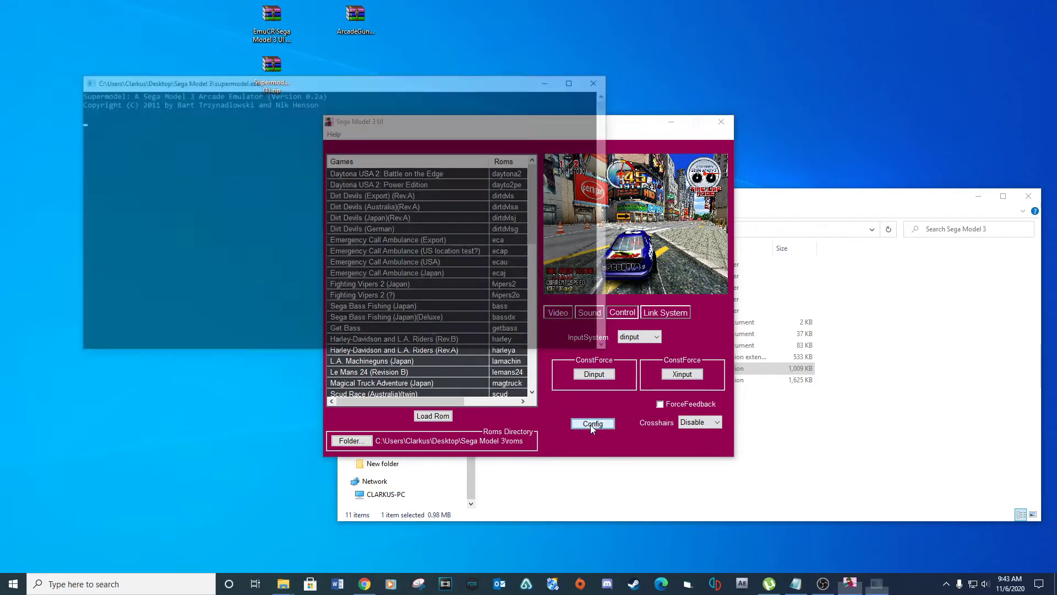
Step: Map KEY_1 through KEY_5 to P1 Start, P2 Start, P1 Coin, P2 Coin and Service A
key(Return)
key(1)
key(Return)
key(2)
key(Return)
key(3)
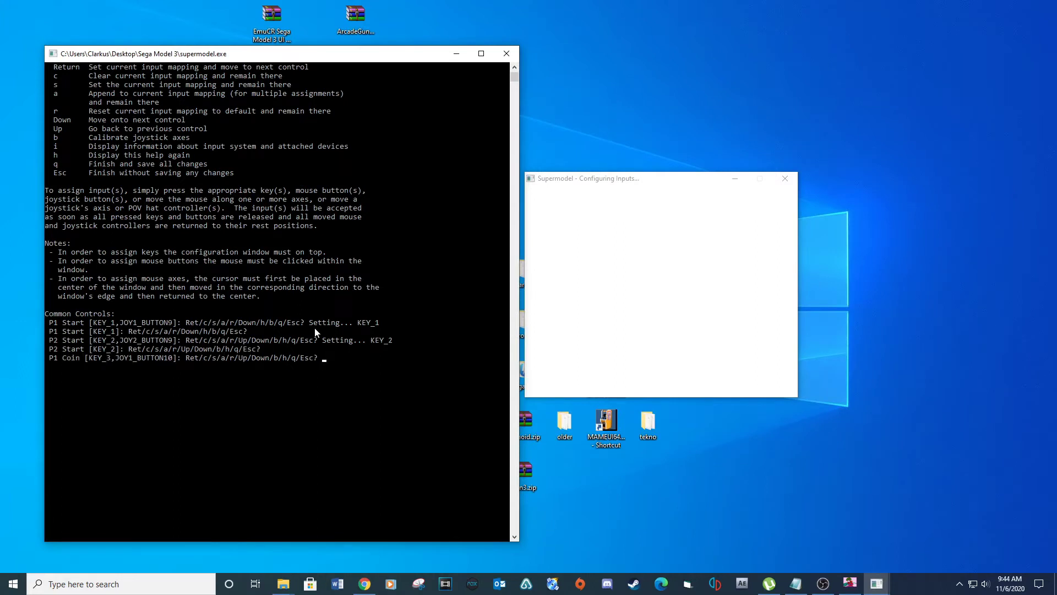
key(Return)
key(4)
key(Return)
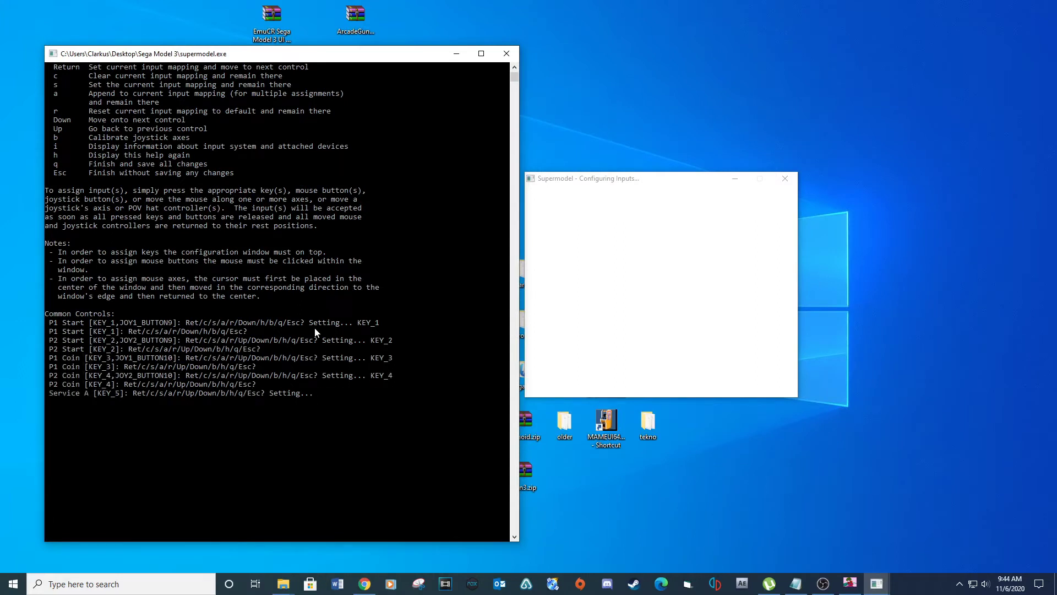
key(5)
Step: Assign KEY_6 to Service B, KEY_7 to Test A and KEY_8 to Test B, advancing to the joystick controls
key(Return)
key(6)
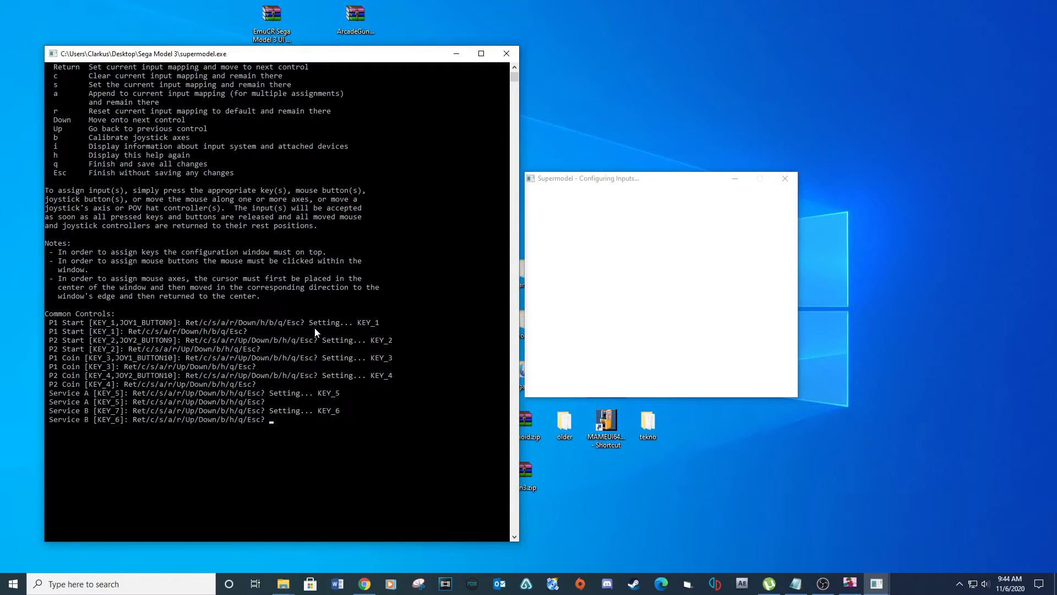
key(Return)
key(7)
key(Return)
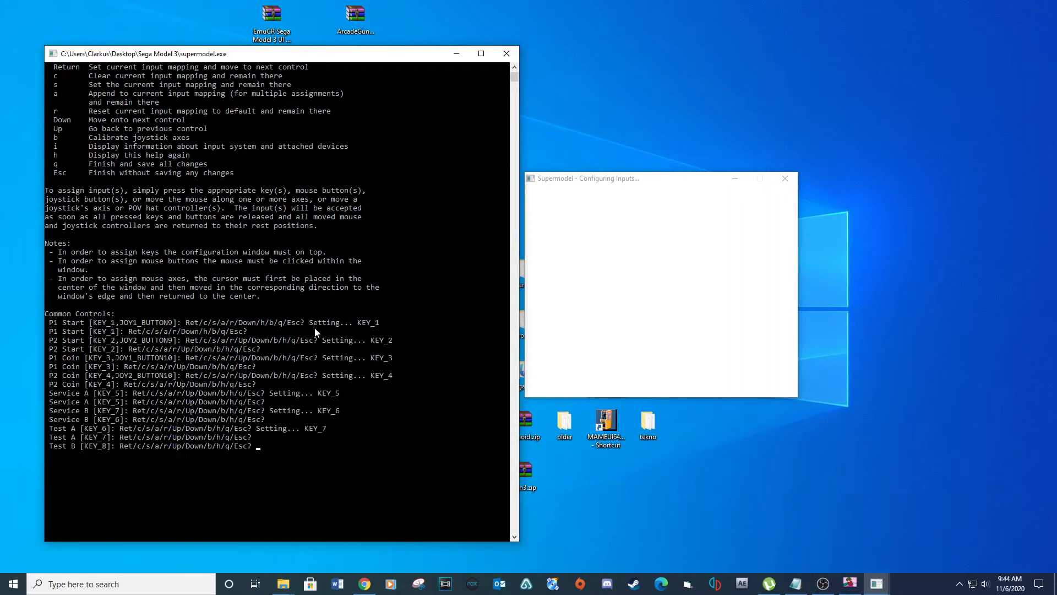
key(Return)
key(8)
key(Return)
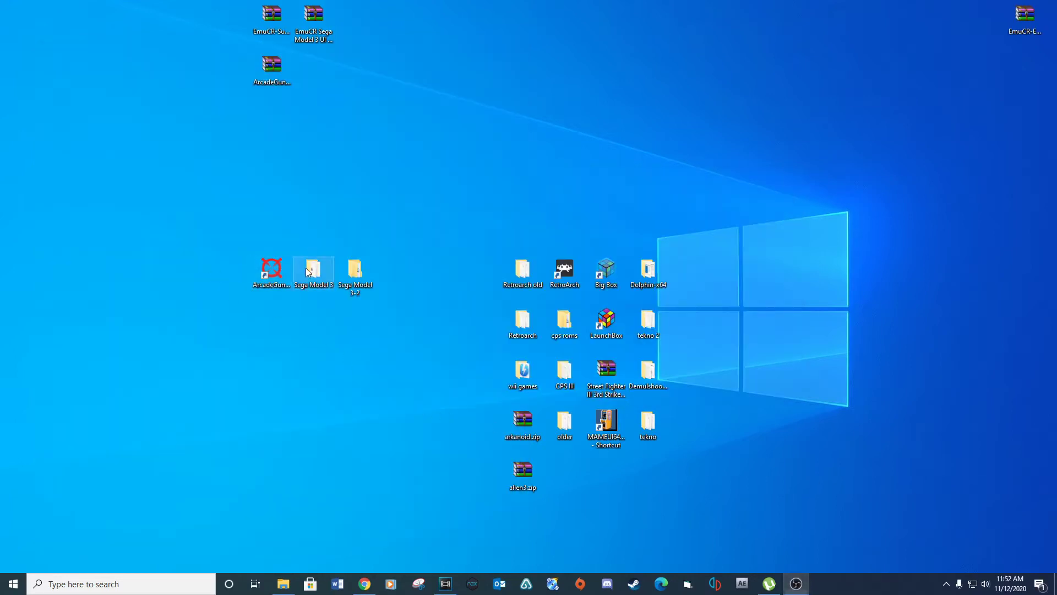
Step: Open Supermodel.ini from Sega Model 3\Config in Notepad
double_click(309, 272)
double_click(408, 183)
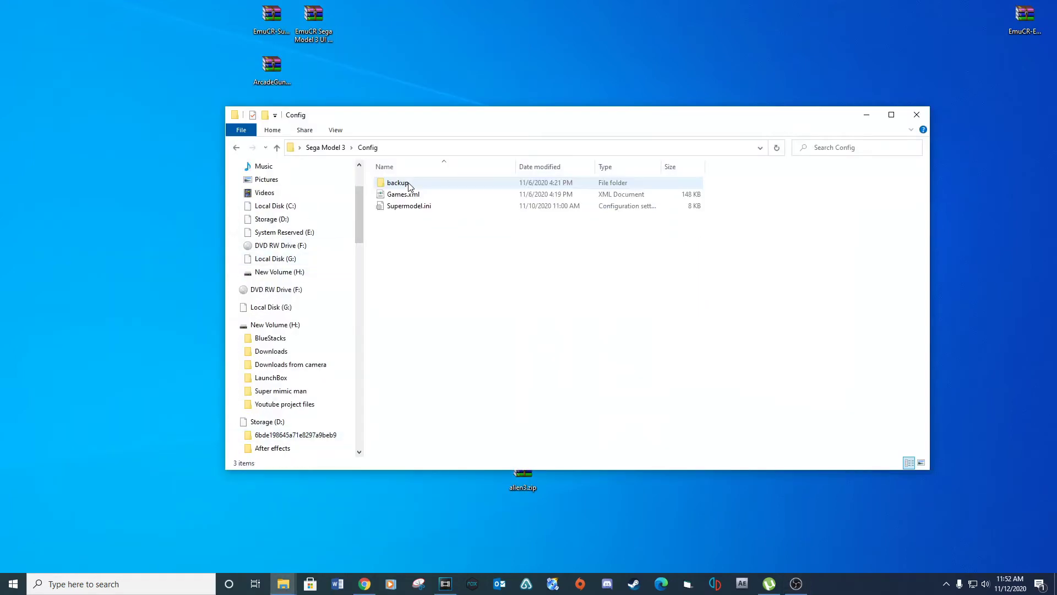
double_click(423, 206)
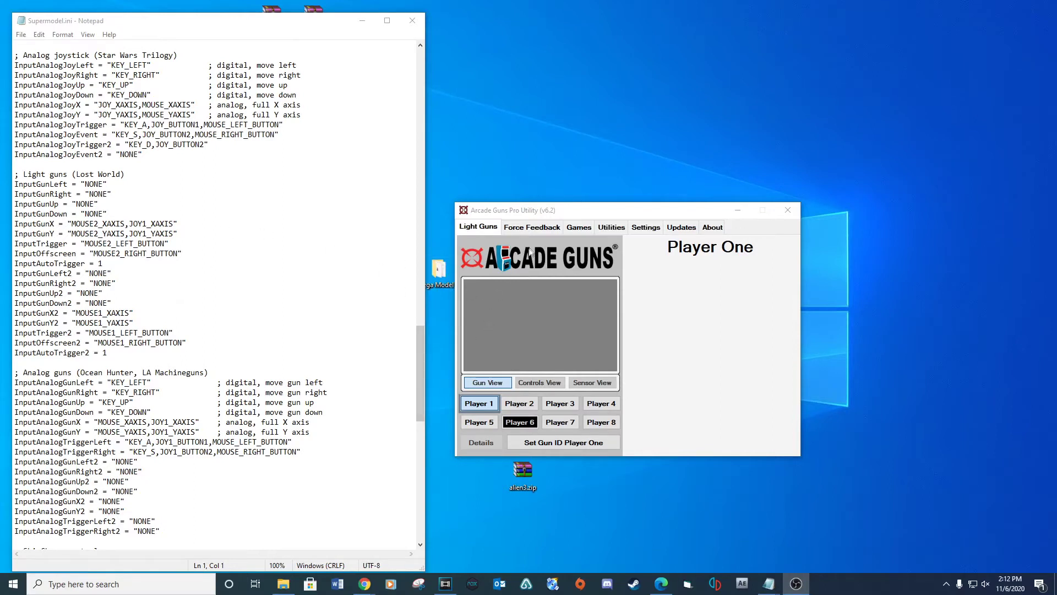
Step: Compare Light Gun #6's mouse order in the gun utility with the mouse numbers in Supermodel.ini's InputGun lines
click(611, 227)
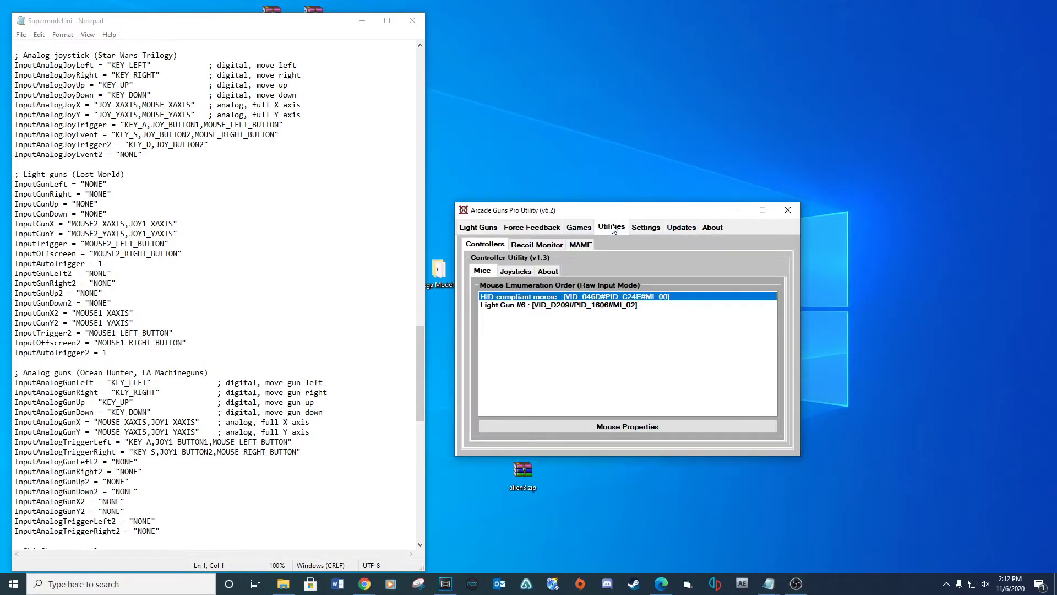
click(492, 306)
click(510, 297)
click(513, 306)
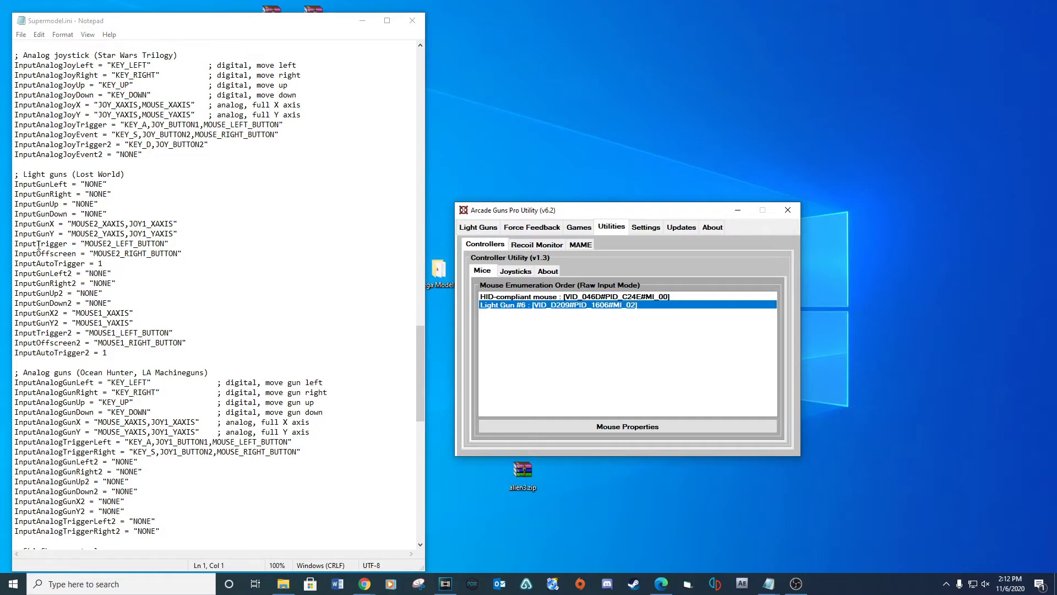
drag(97, 224, 94, 233)
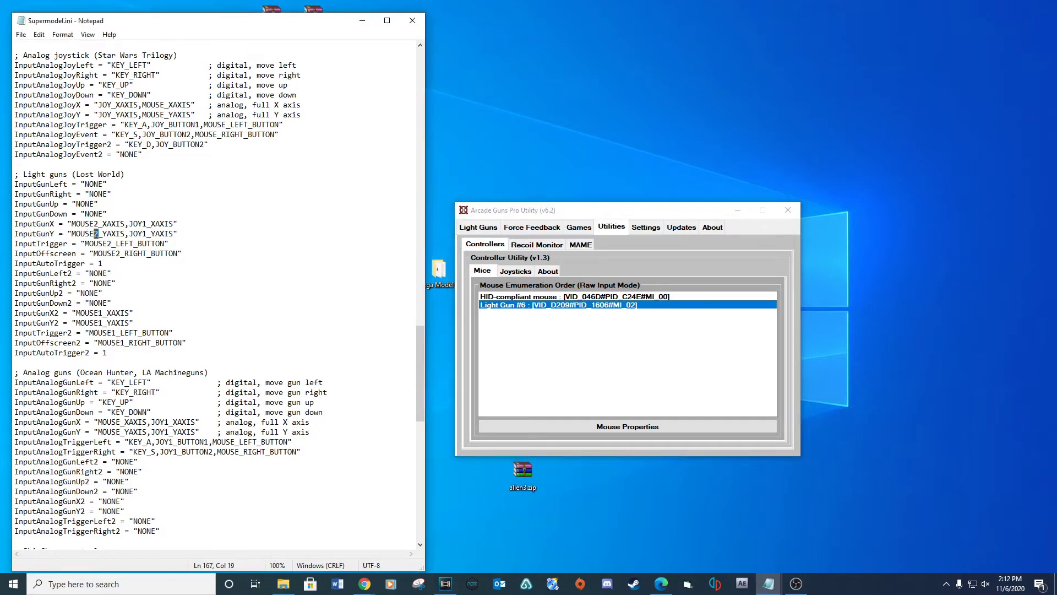
drag(121, 253, 116, 253)
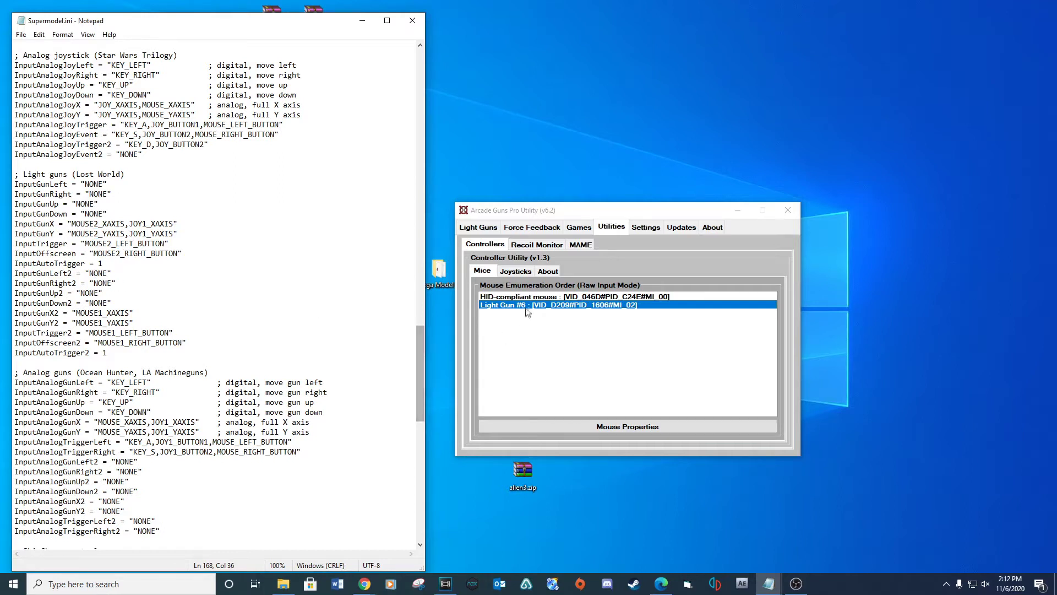
click(548, 297)
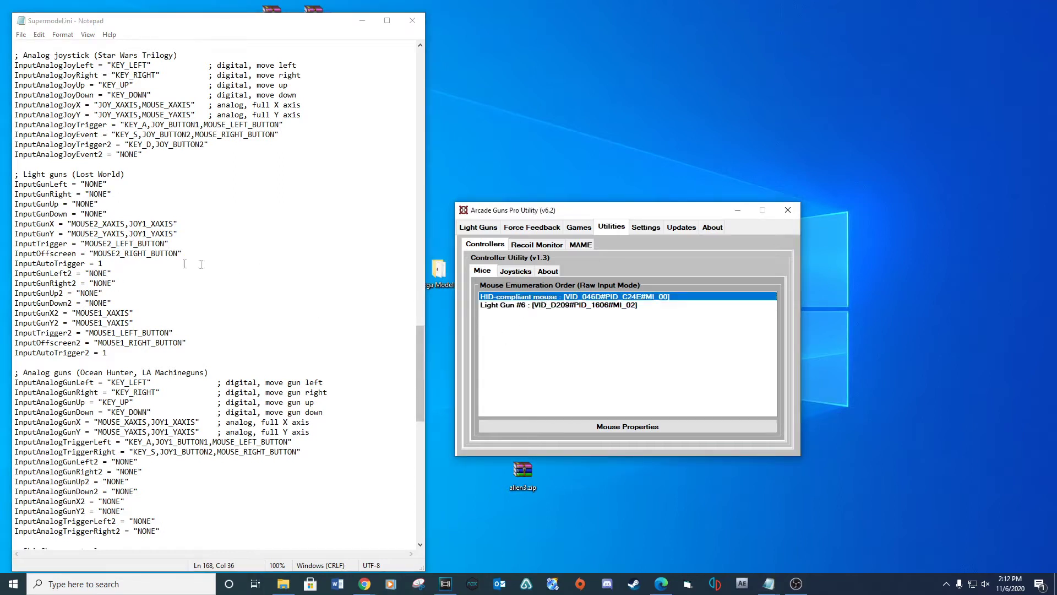
click(99, 318)
drag(103, 323, 100, 323)
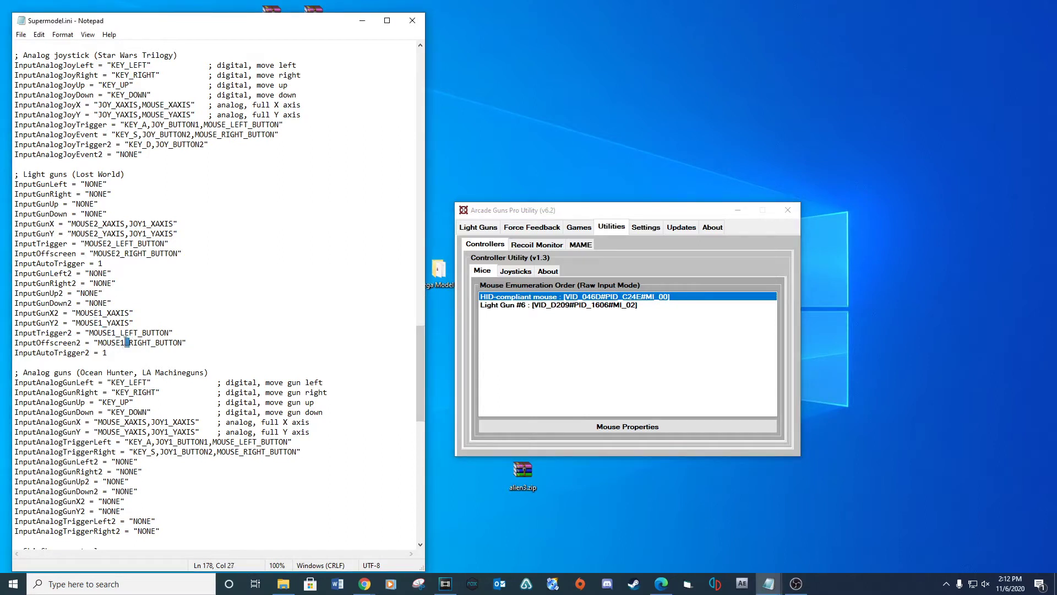
click(134, 302)
Step: Check the light gun's joystick order against InputGunY and mark the Light guns (Lost World) heading
drag(132, 233, 148, 234)
click(520, 270)
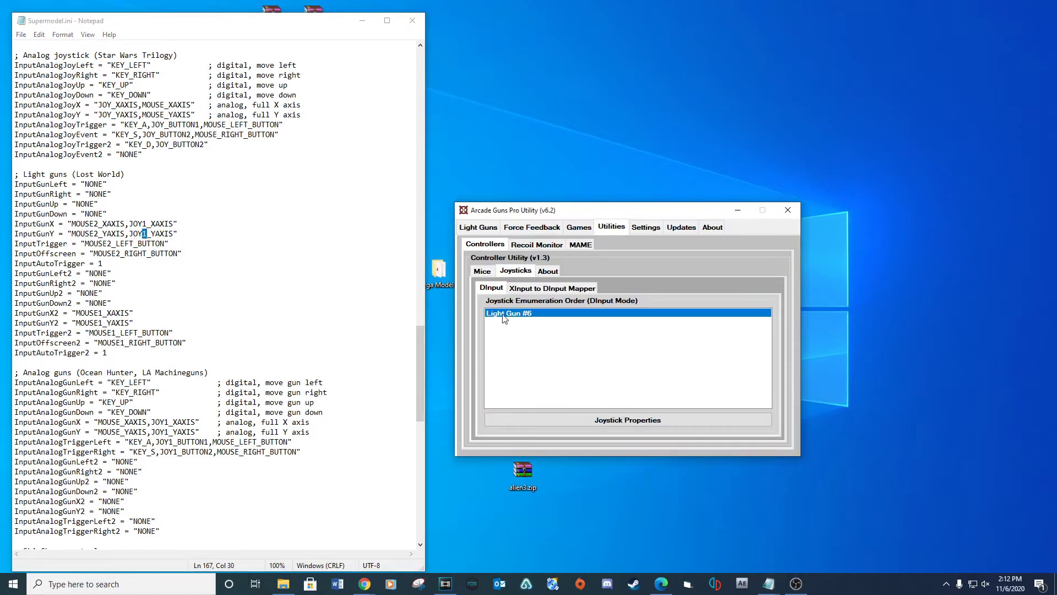
click(248, 273)
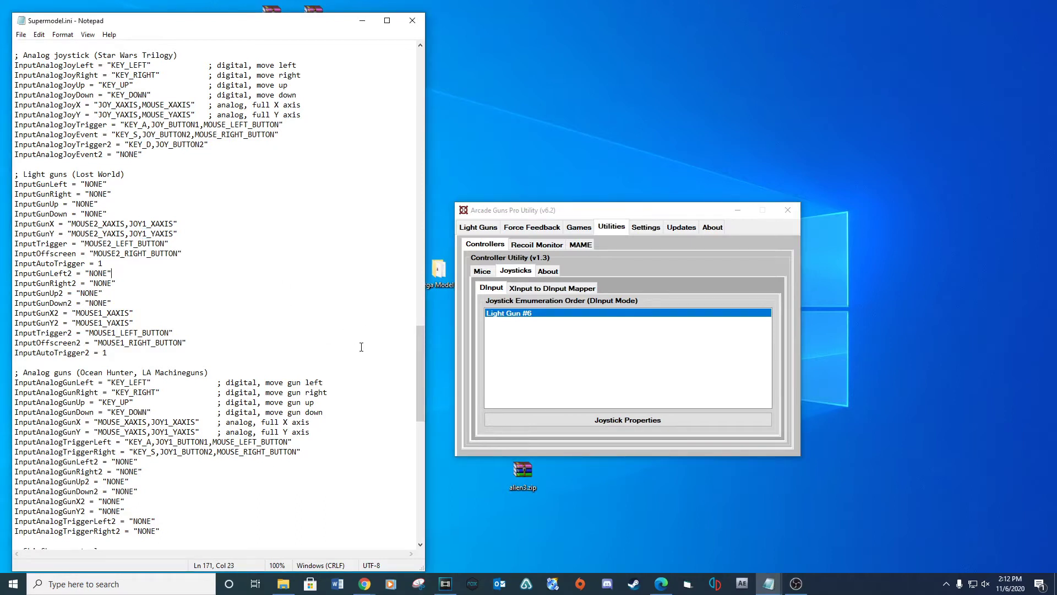
drag(134, 174, 16, 174)
click(219, 232)
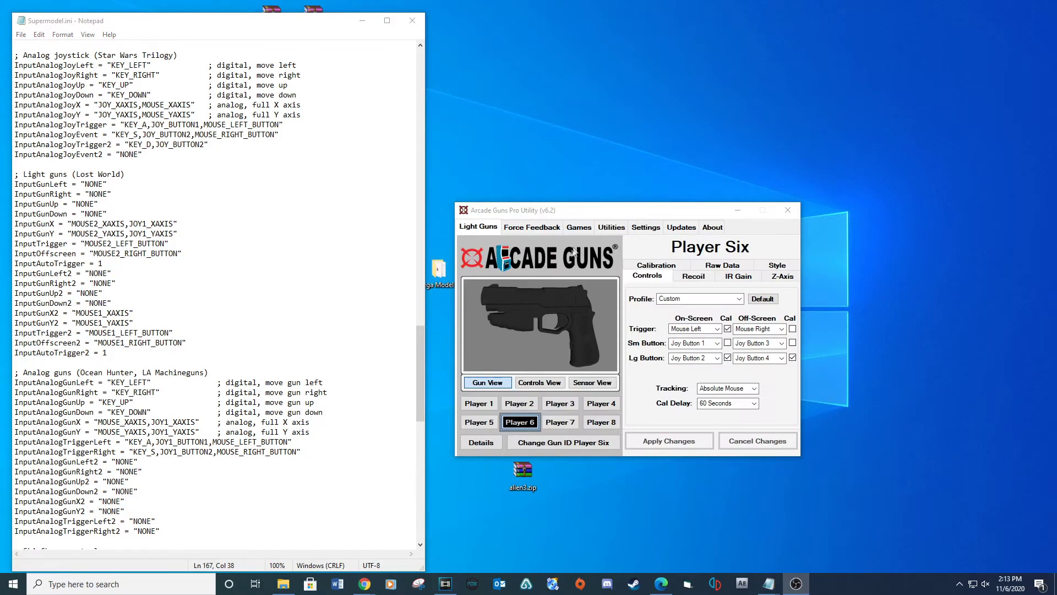
Step: Confirm Player Six's on-screen trigger stays mapped to Mouse Left
click(685, 329)
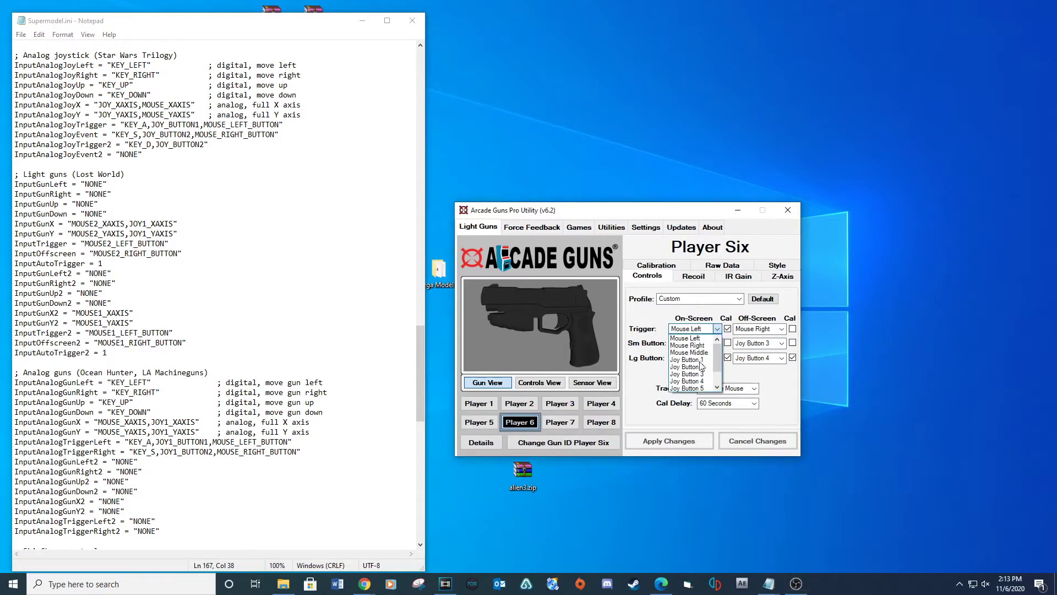
click(646, 318)
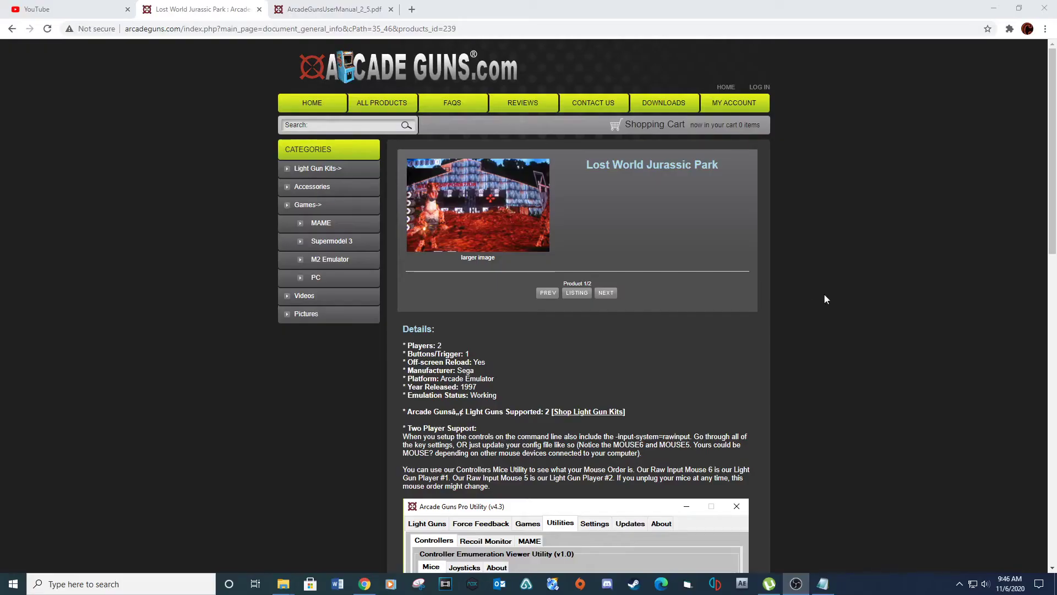
Step: Highlight the '; Light guns' sample config block further down the Lost World setup page
scroll(825, 294, down, 6)
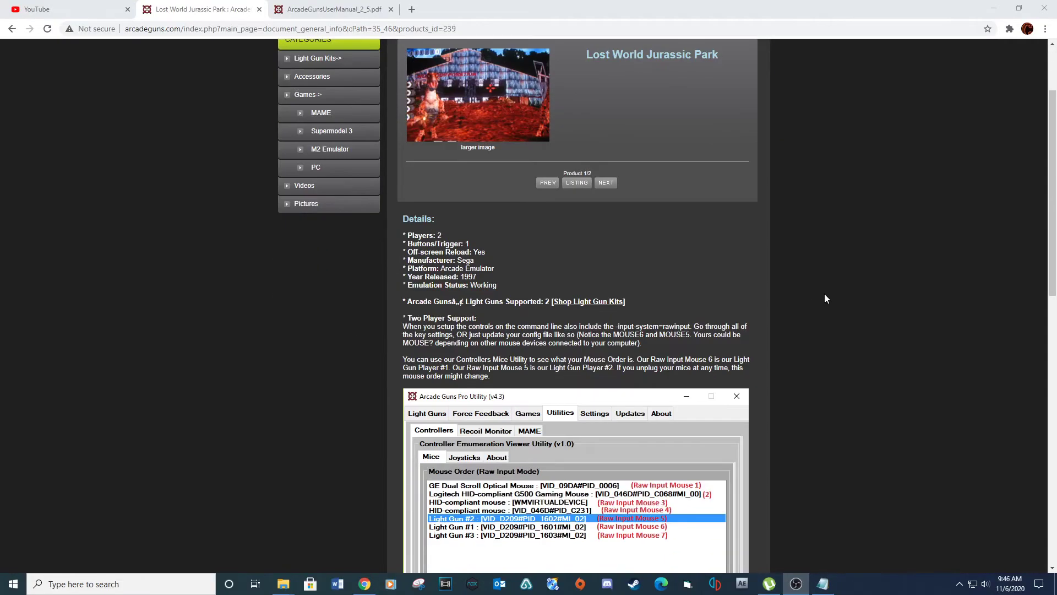
scroll(824, 297, down, 3)
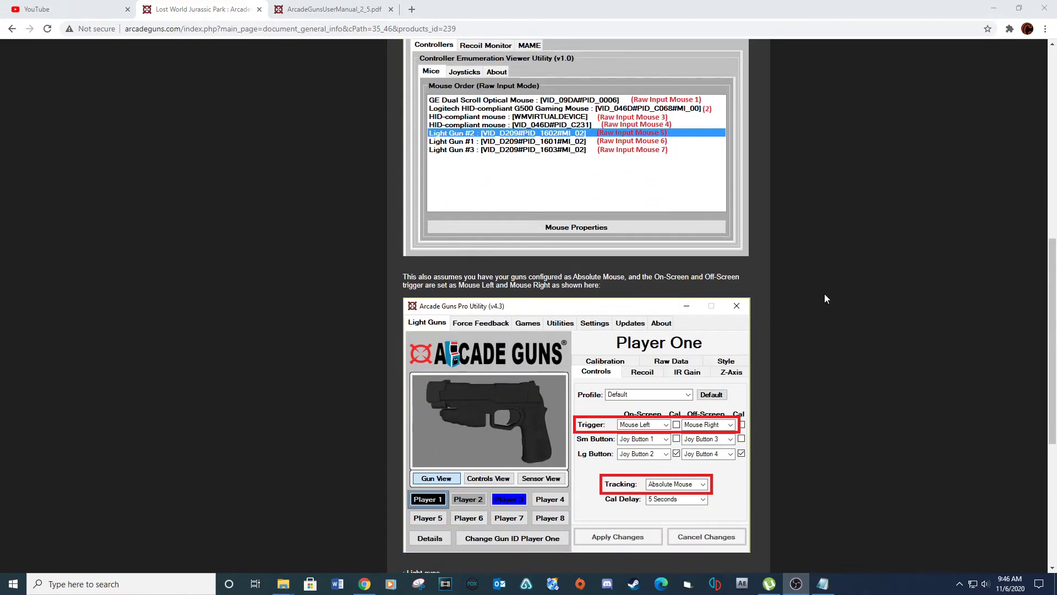
scroll(825, 299, down, 6)
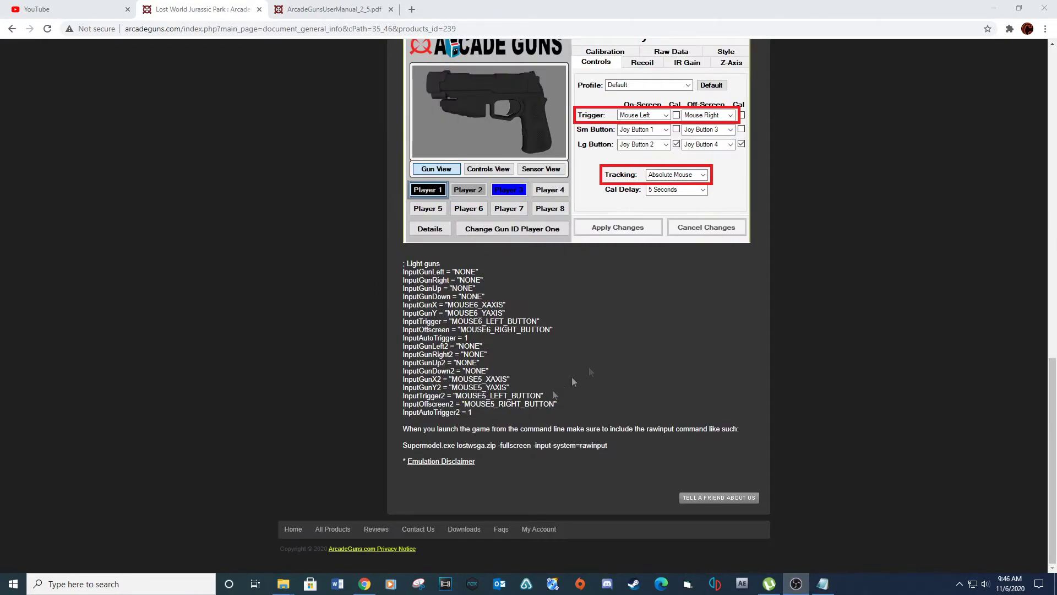
drag(520, 415, 394, 271)
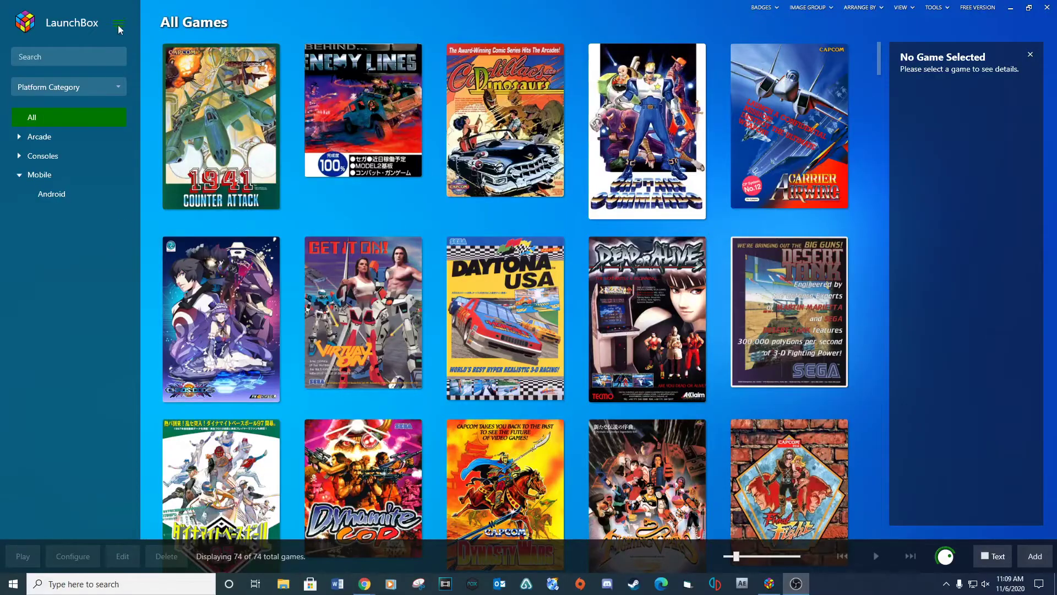
Step: Start the Import ROM Files wizard from the Tools > Import menu
click(119, 23)
mouse_move(160, 77)
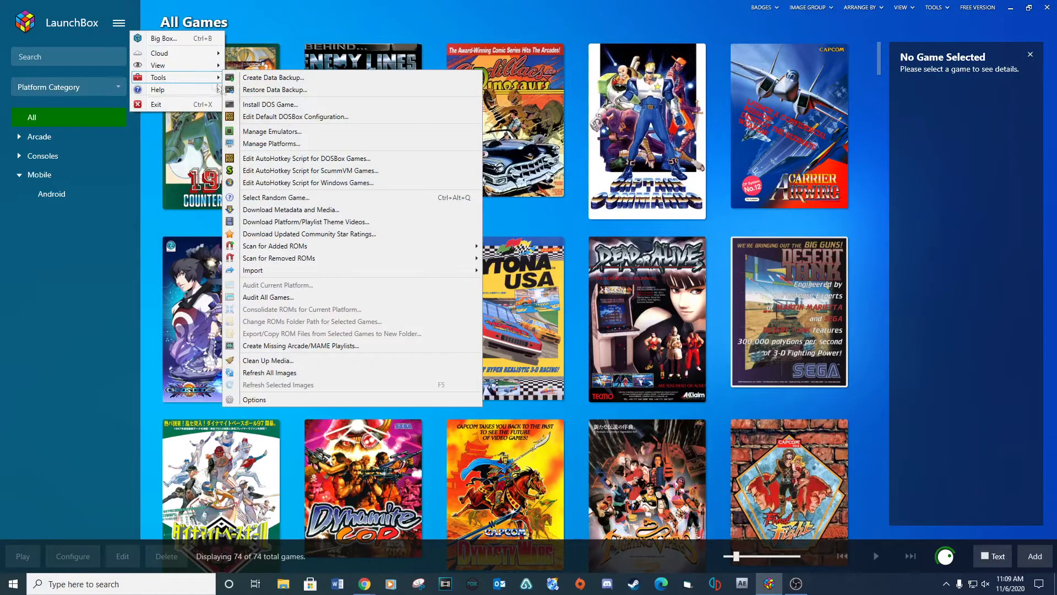
mouse_move(353, 273)
click(506, 332)
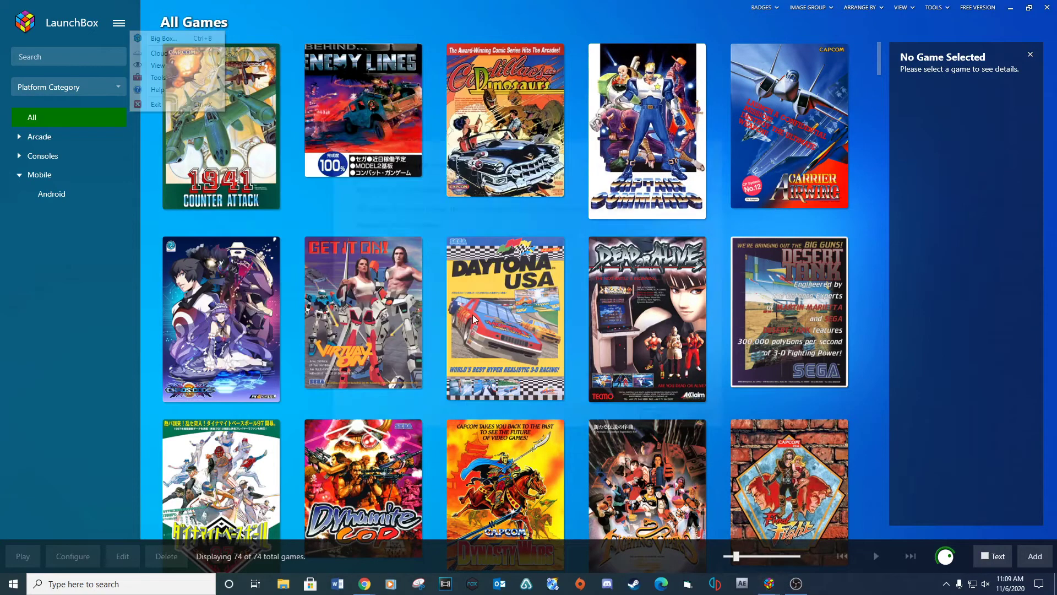
click(663, 421)
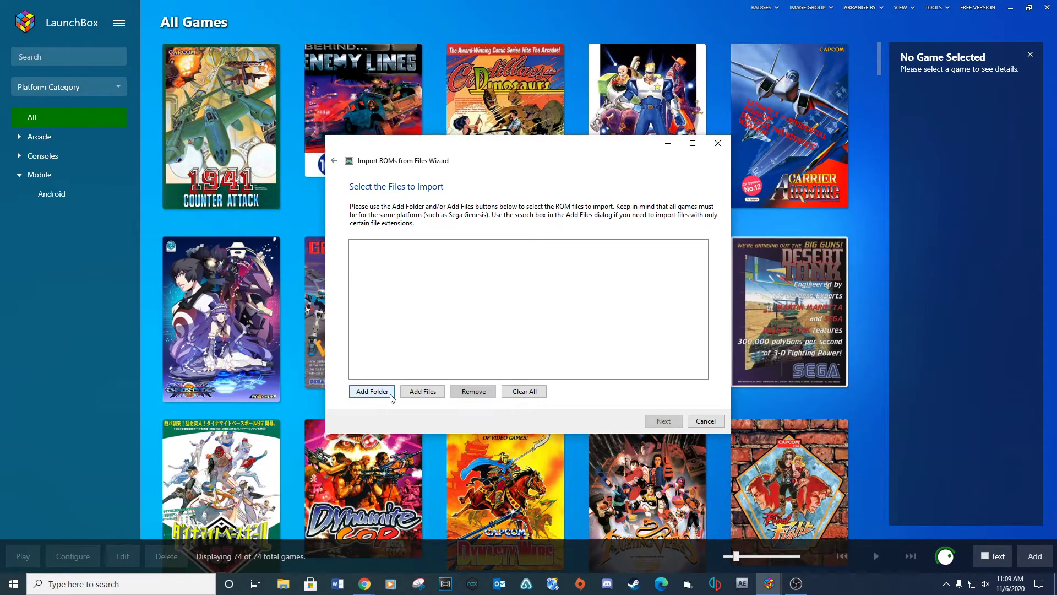
Step: Add every zip in Desktop\Sega Model 3\roms to the import list
click(414, 394)
click(421, 180)
click(371, 268)
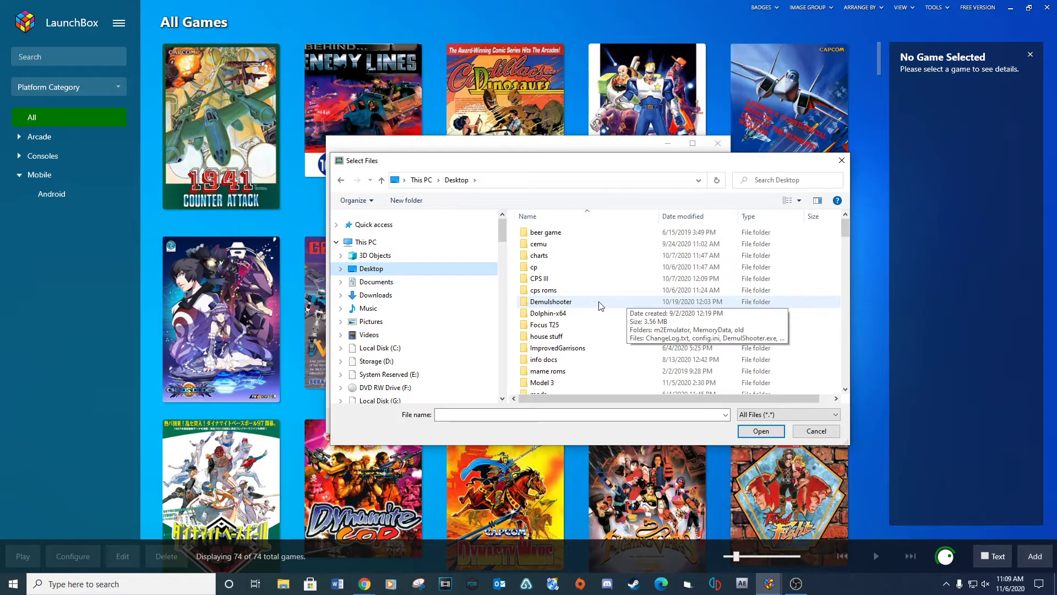
scroll(596, 307, down, 10)
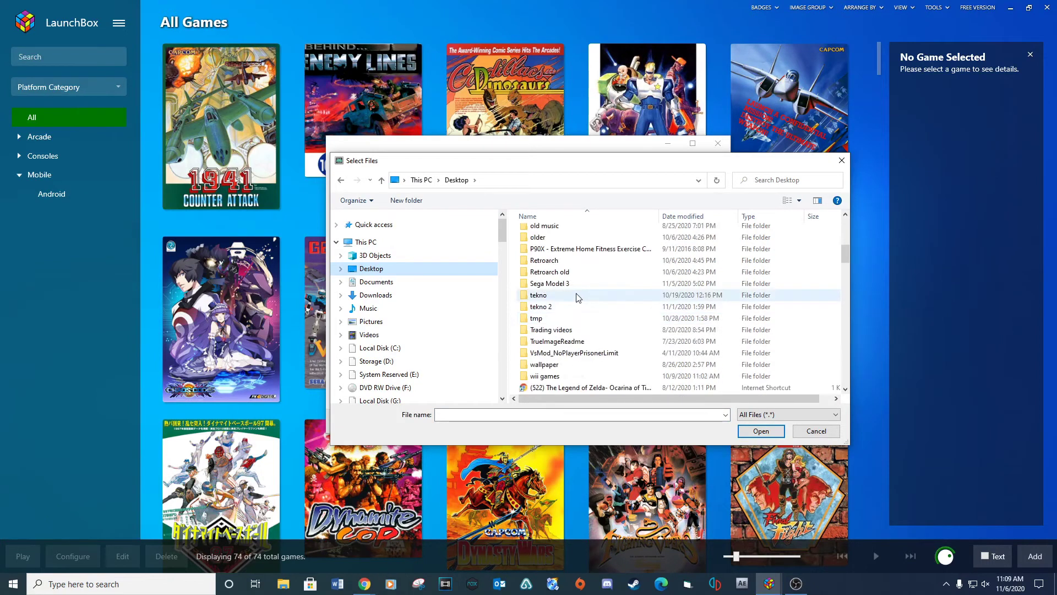
double_click(576, 294)
double_click(542, 255)
click(549, 256)
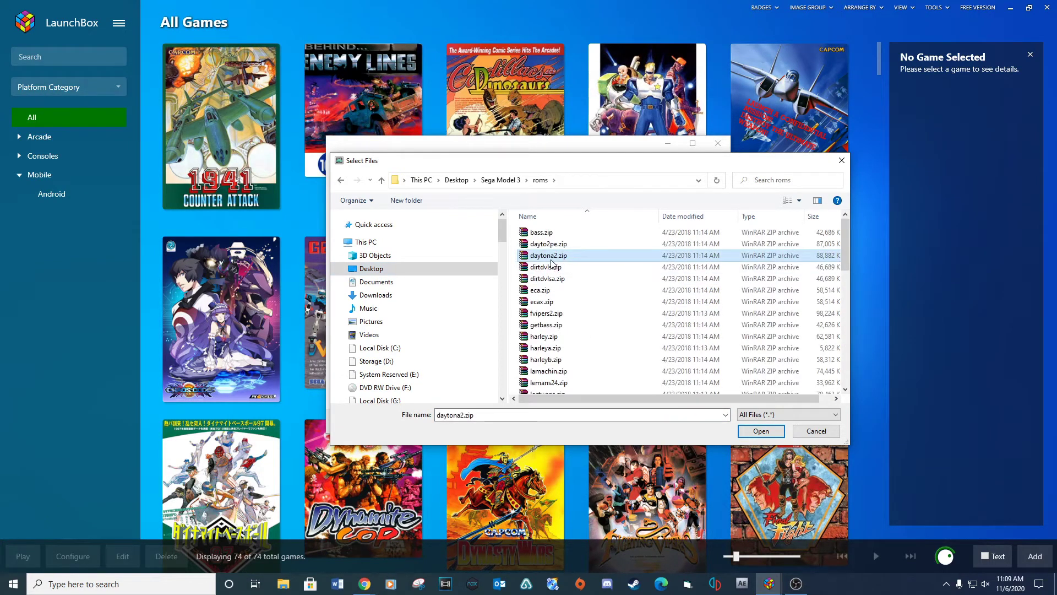
key(ctrl+a)
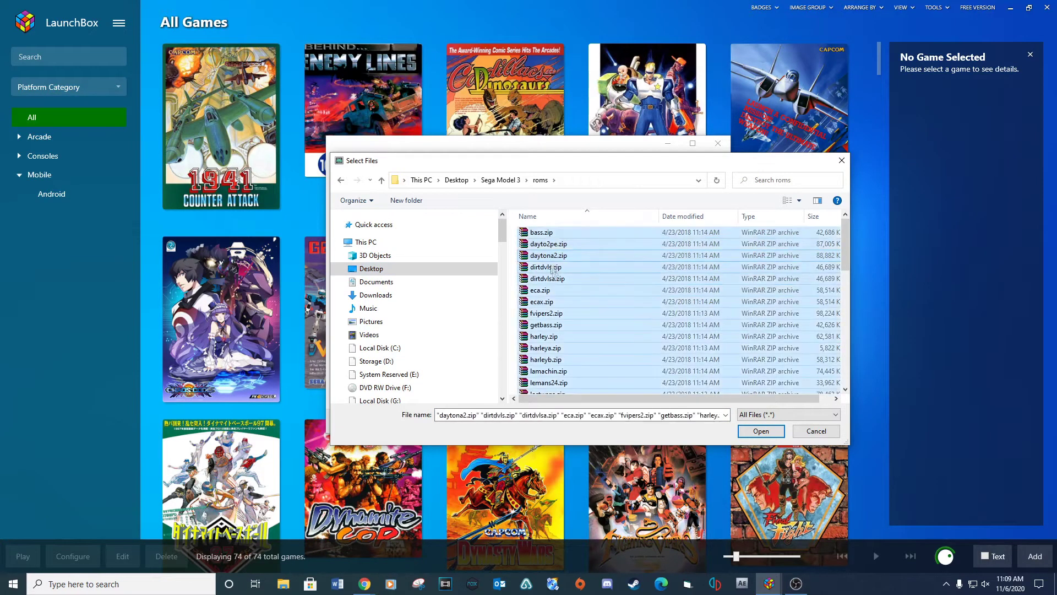
click(759, 431)
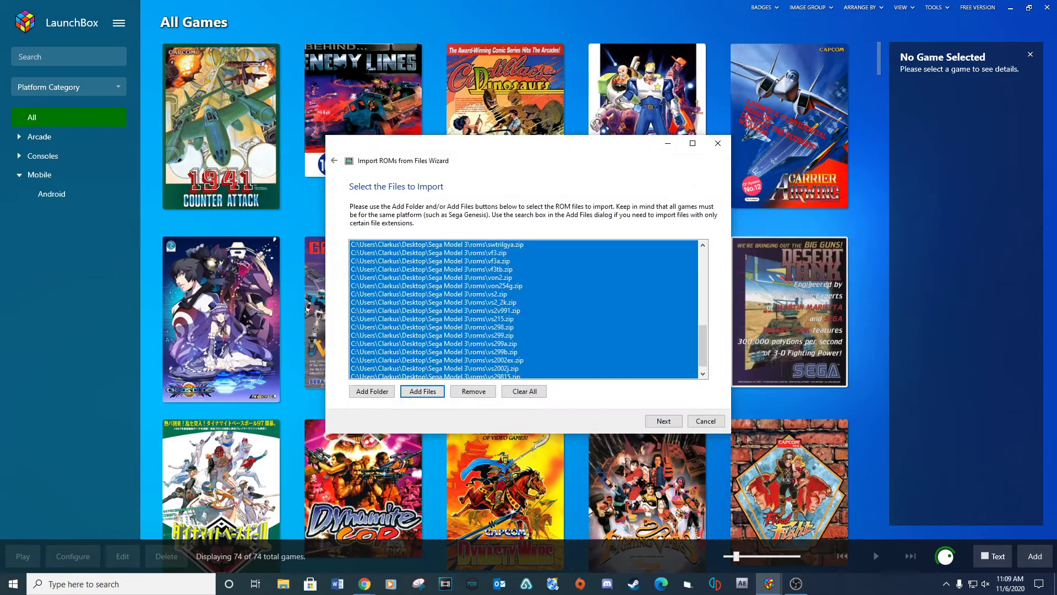
click(660, 423)
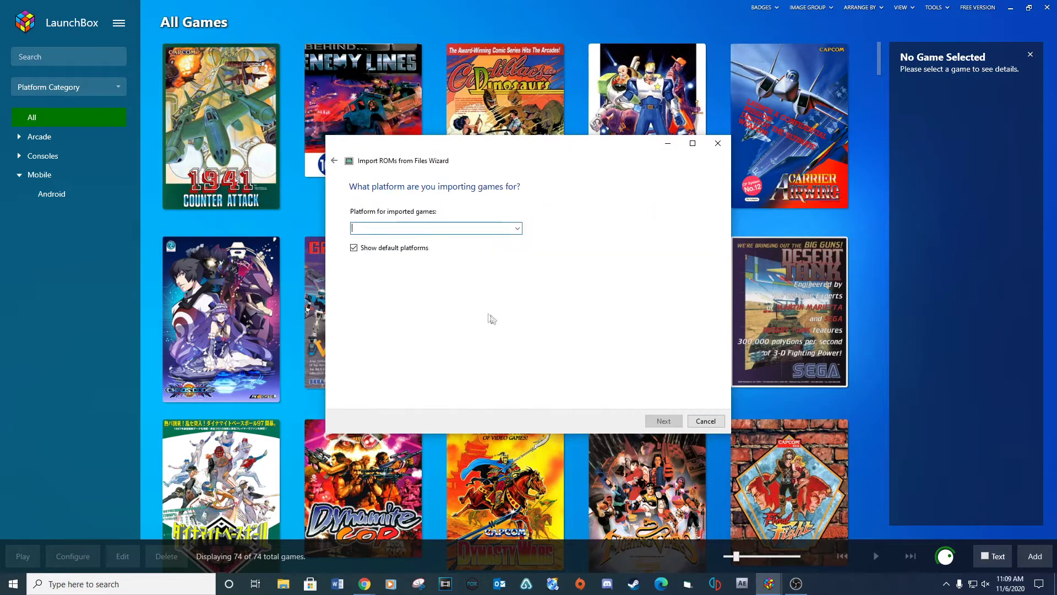
Step: Choose Sega Model 3 as the platform for the imported ROMs
click(517, 229)
drag(518, 256, 517, 421)
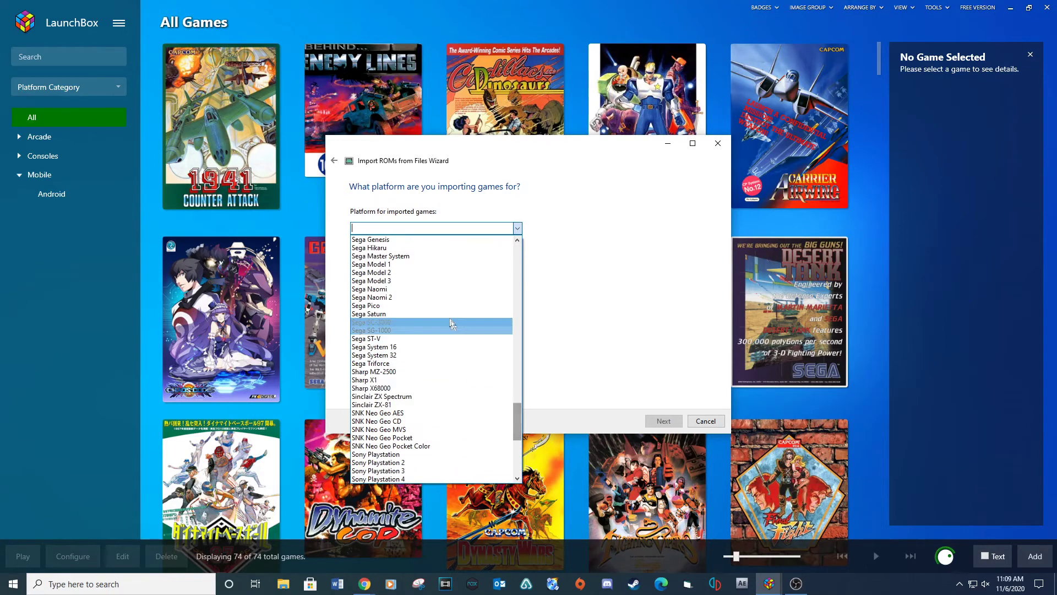
click(441, 281)
click(664, 423)
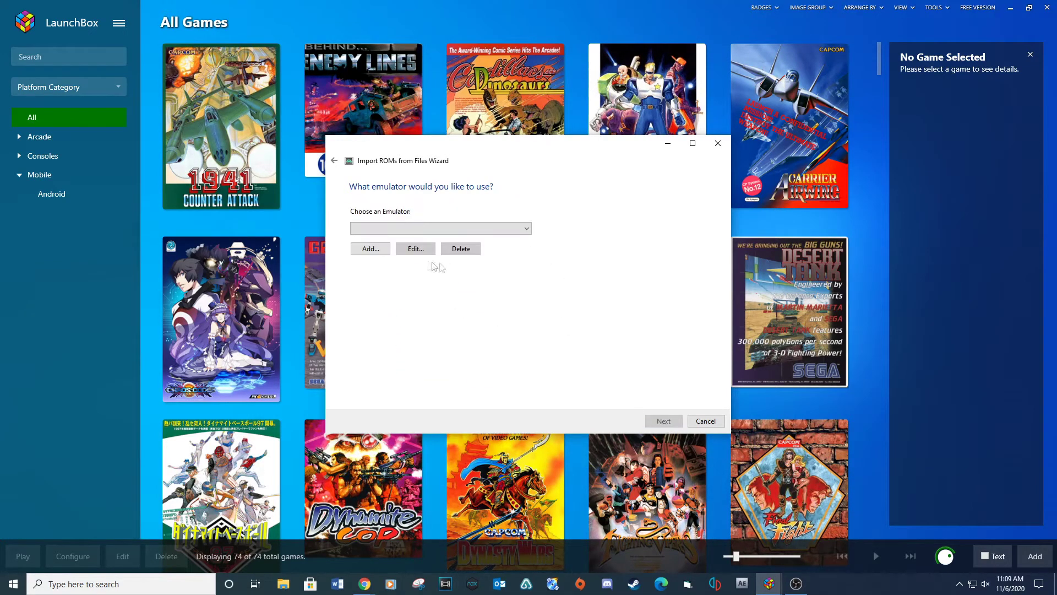
Step: Add a new emulator named Sega Model 3 using Desktop\Sega Model 3\Supermodel.exe
click(369, 248)
text(Seg)
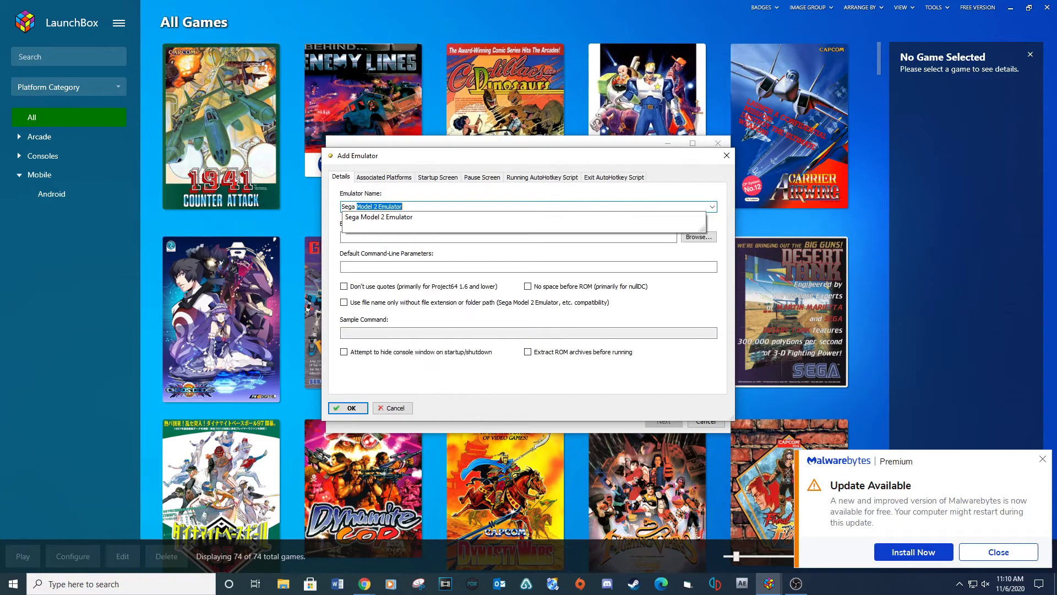
text(a Model 3)
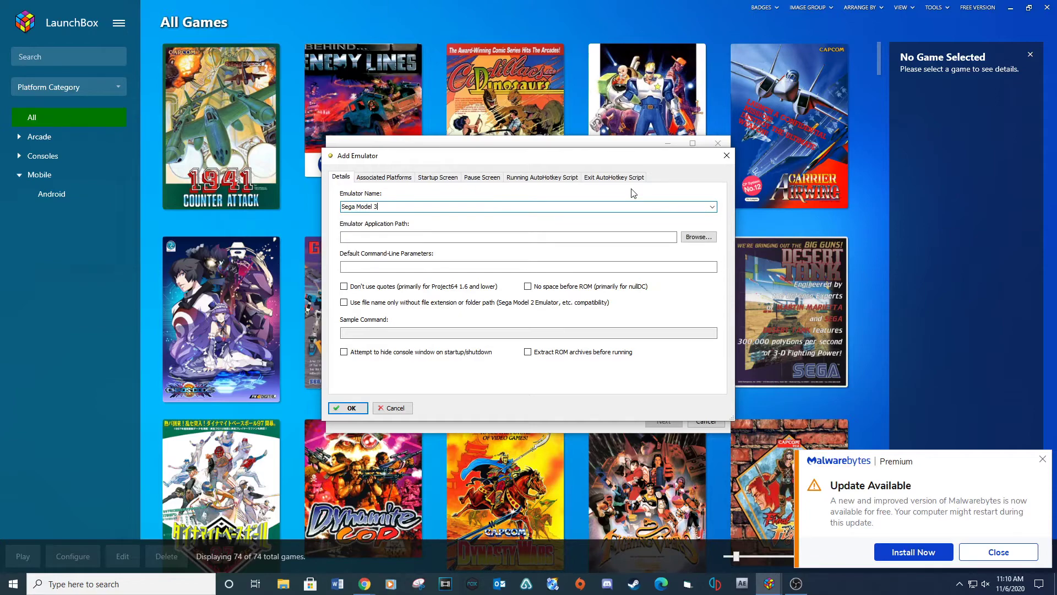
click(699, 237)
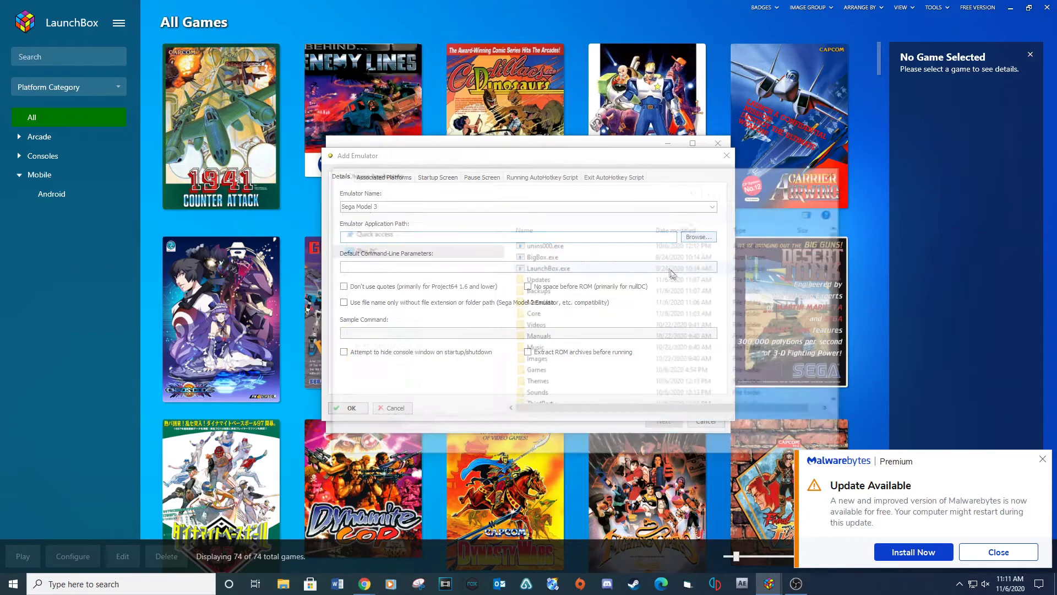
click(367, 281)
scroll(547, 309, down, 5)
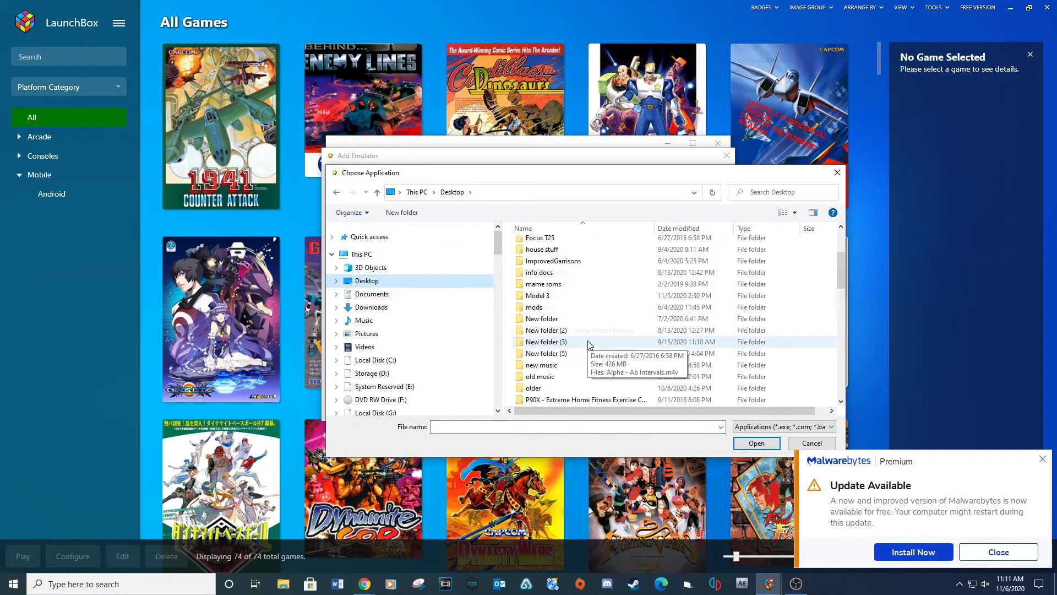
double_click(571, 331)
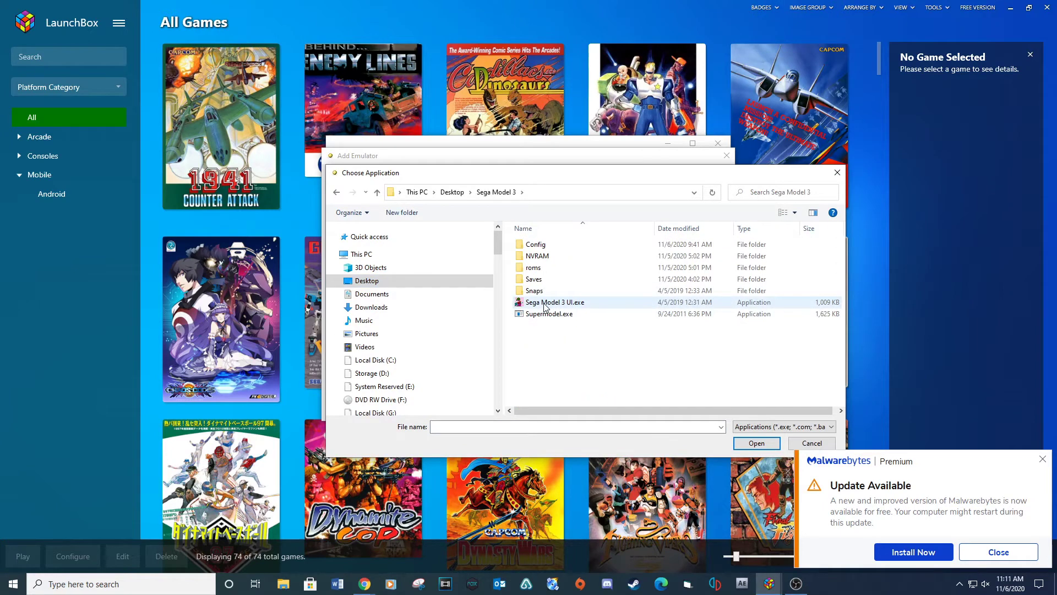
click(541, 314)
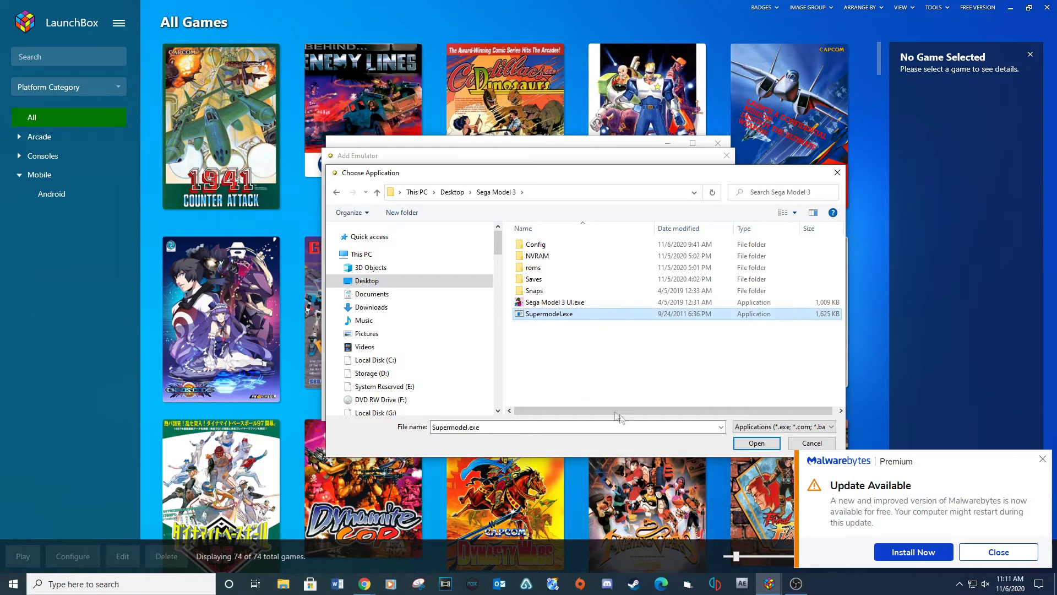
click(757, 443)
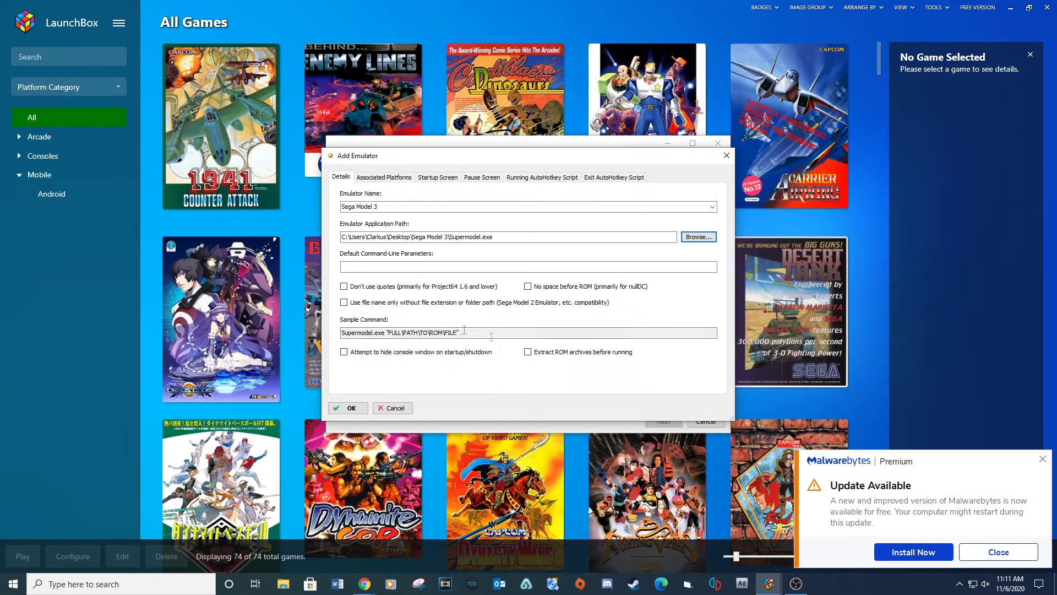
Step: Add -input-system=rawinput parameters, make it default for platform sega model 3, and save
click(377, 268)
text(-input-sys)
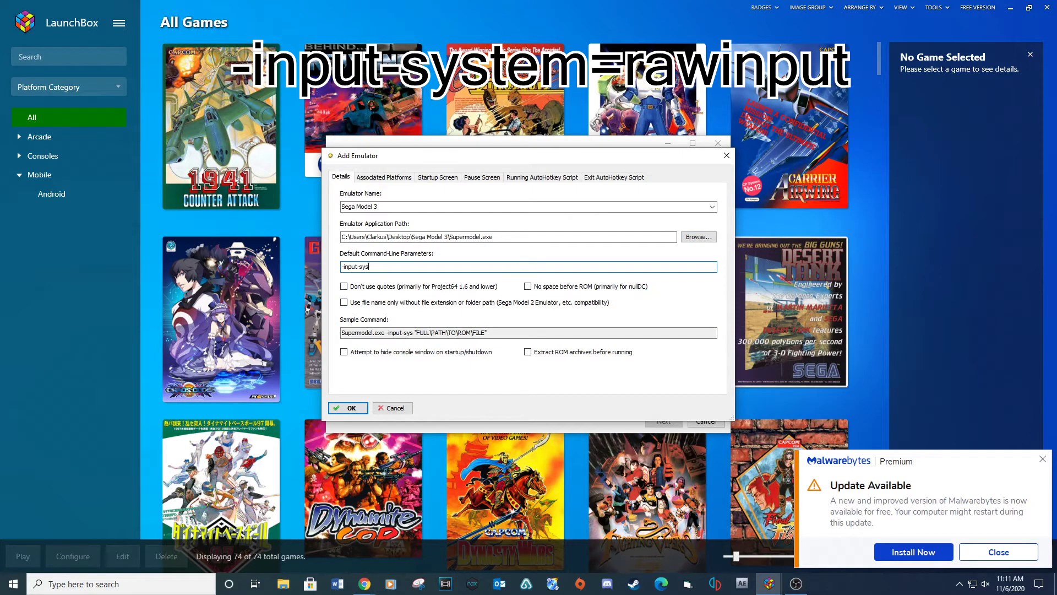
text(tem=rawinput)
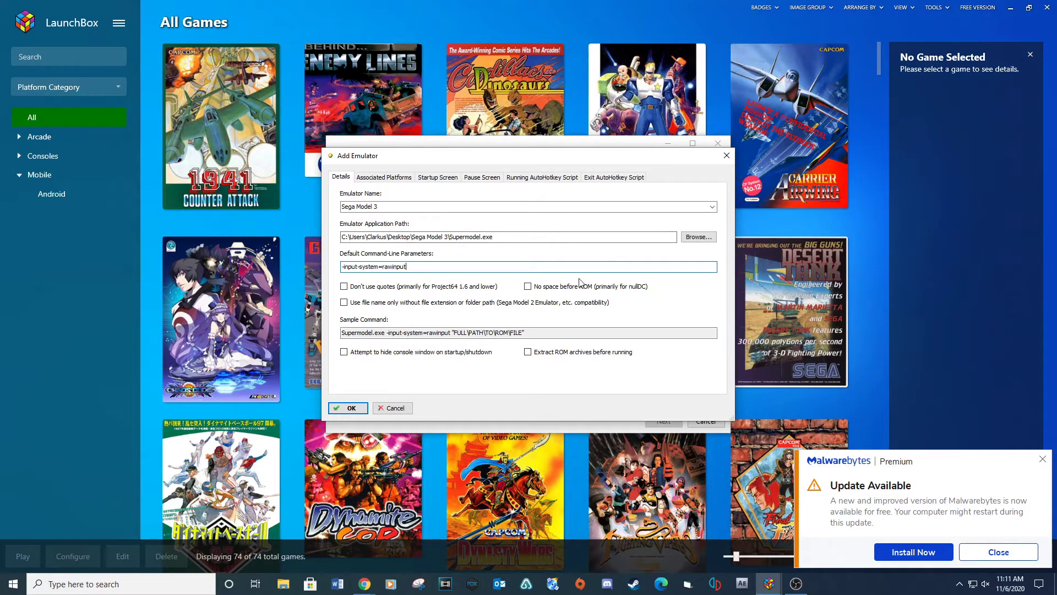
click(397, 177)
click(396, 217)
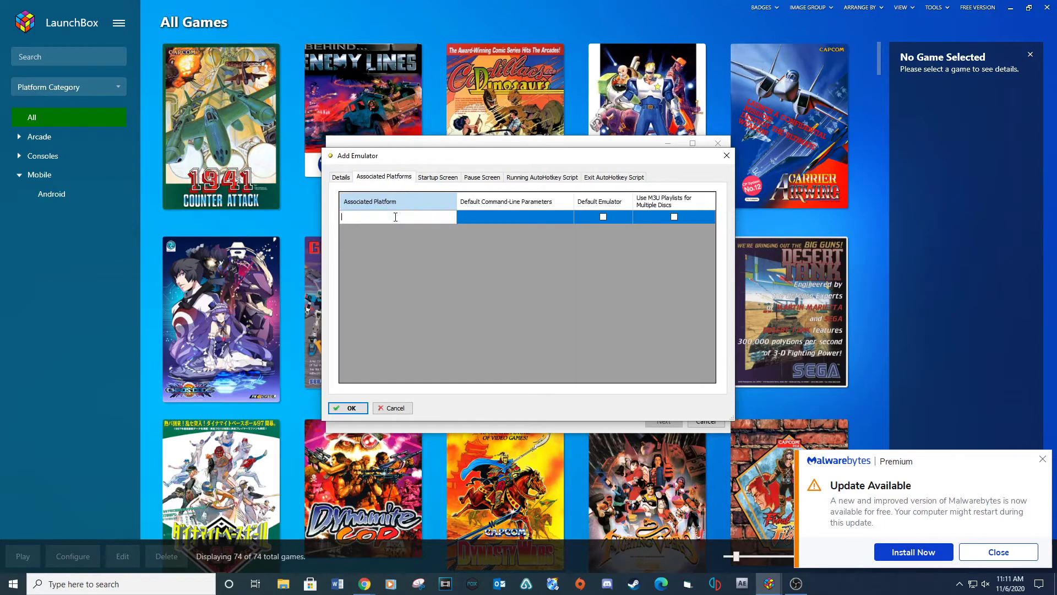
text(sega)
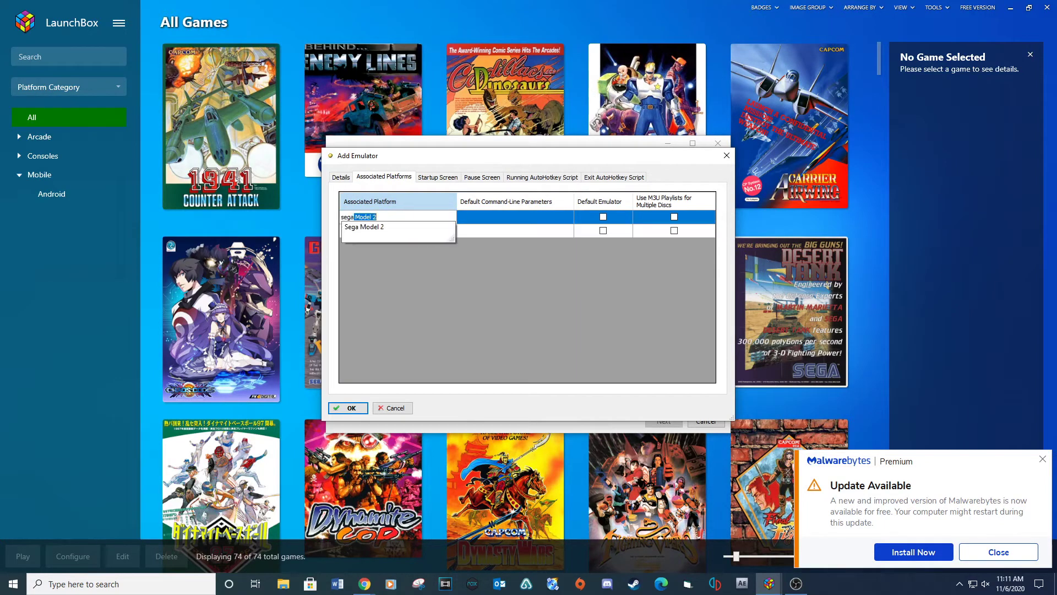
text( model 3)
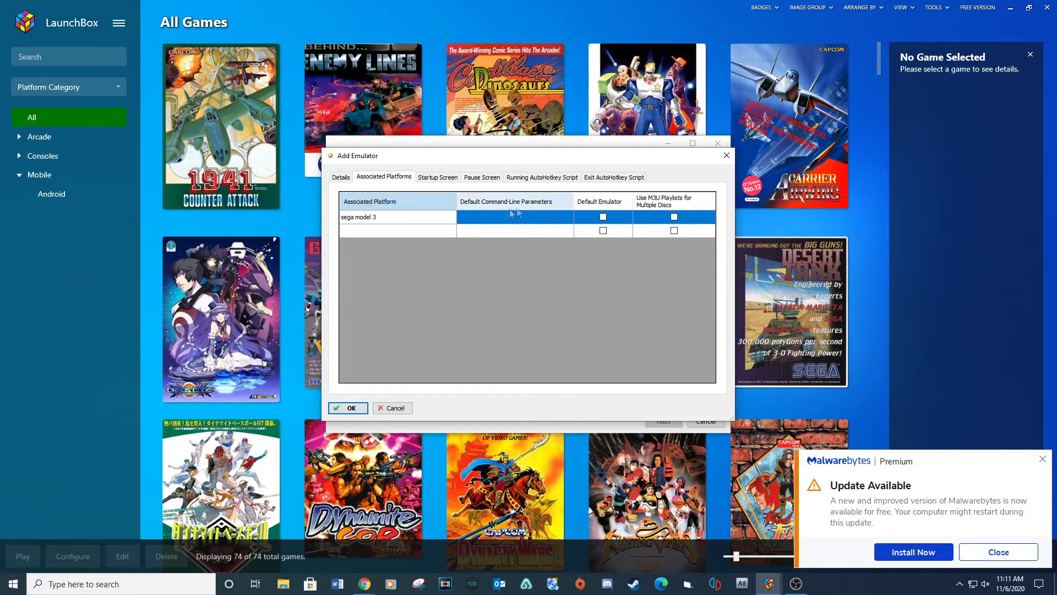
click(526, 230)
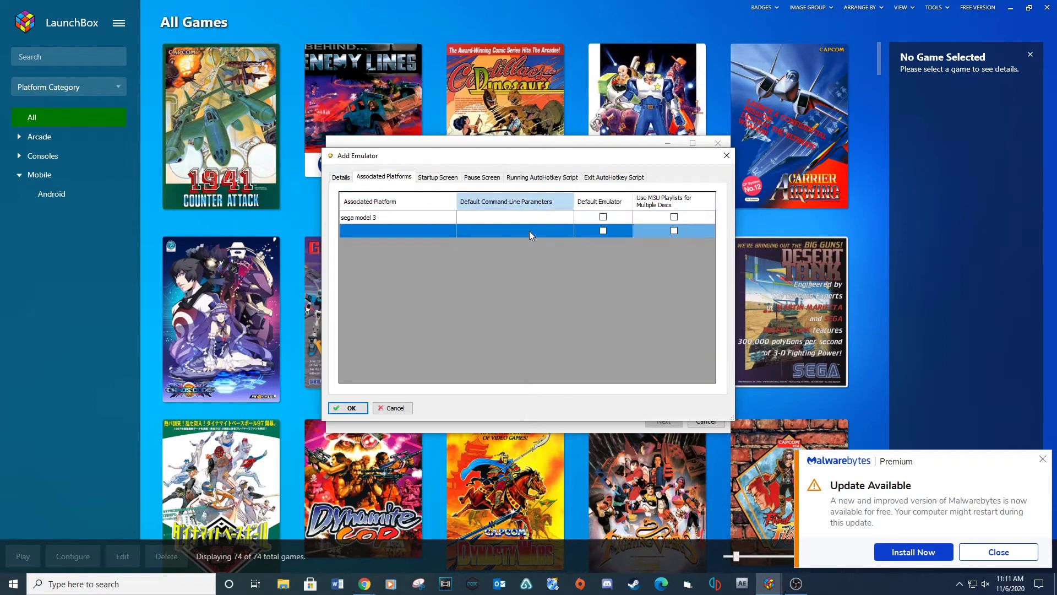
click(603, 216)
click(351, 408)
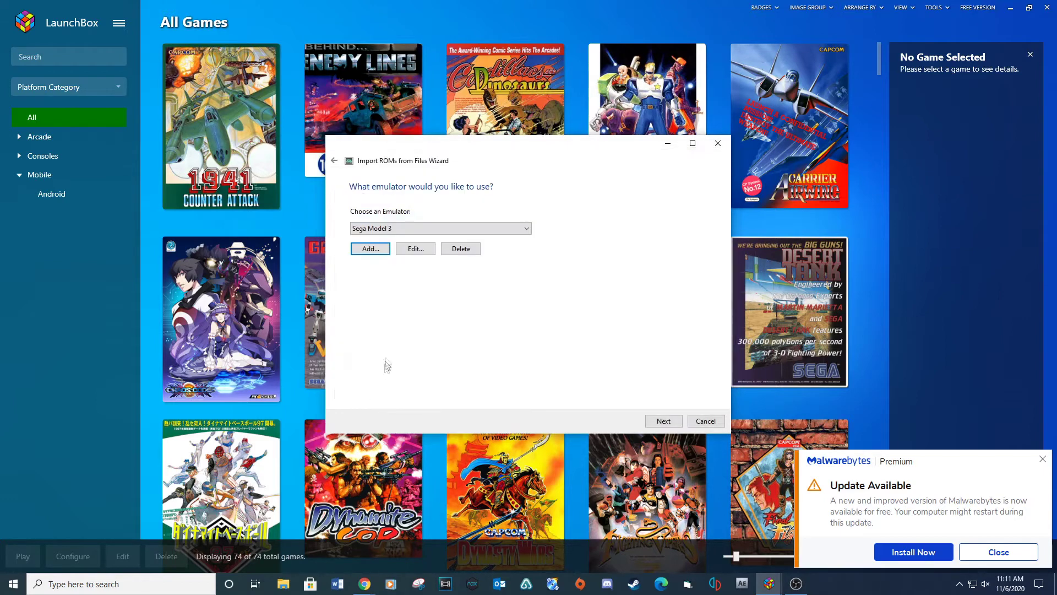
Step: Complete the import, keeping ROMs in place with default metadata and media, after dismissing Malwarebytes
click(664, 422)
click(470, 312)
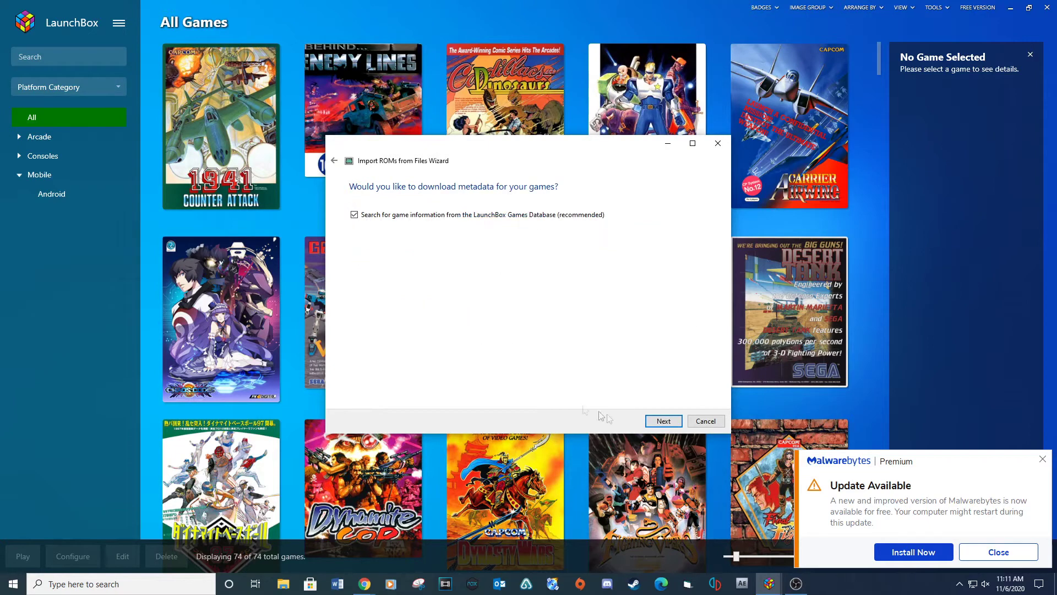
click(662, 421)
click(663, 422)
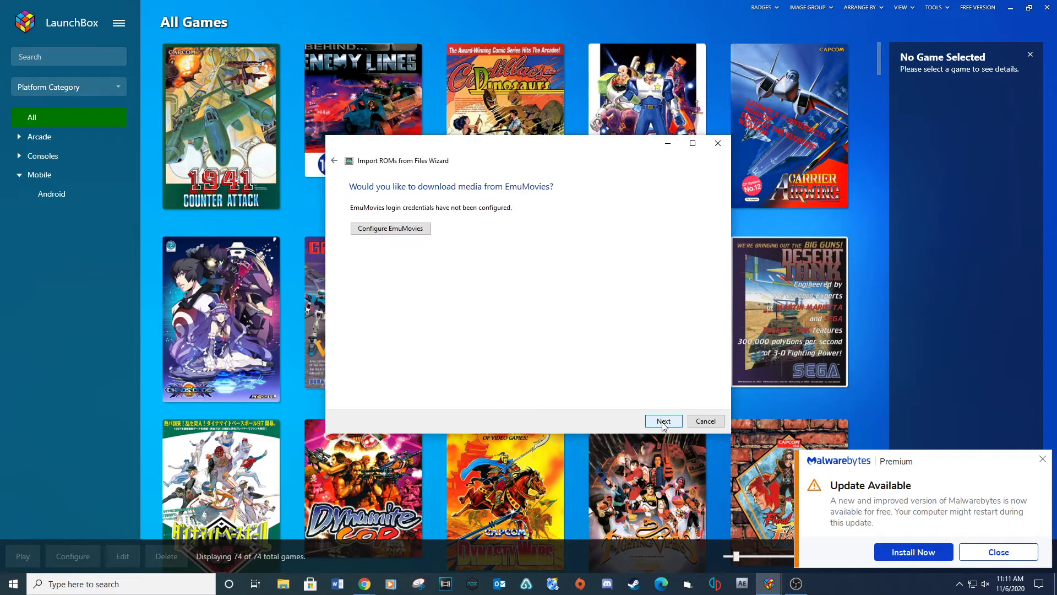
click(664, 422)
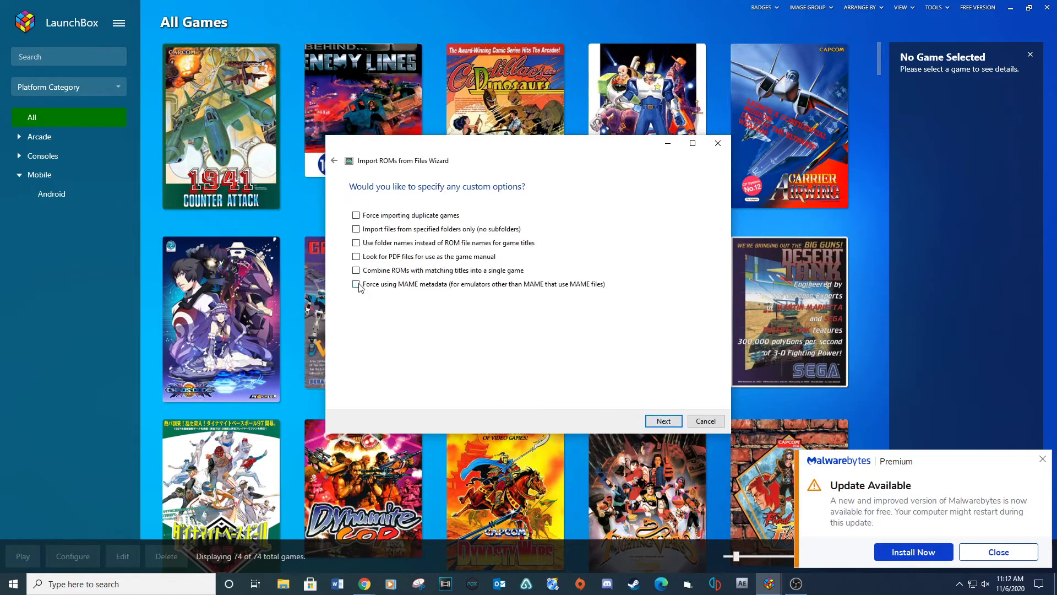
click(666, 422)
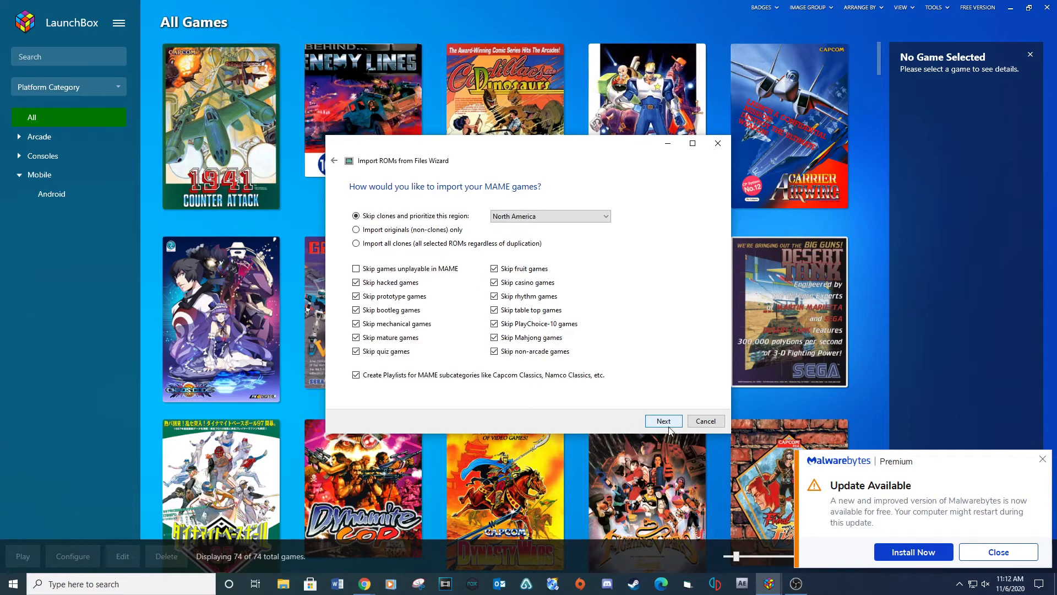
click(665, 421)
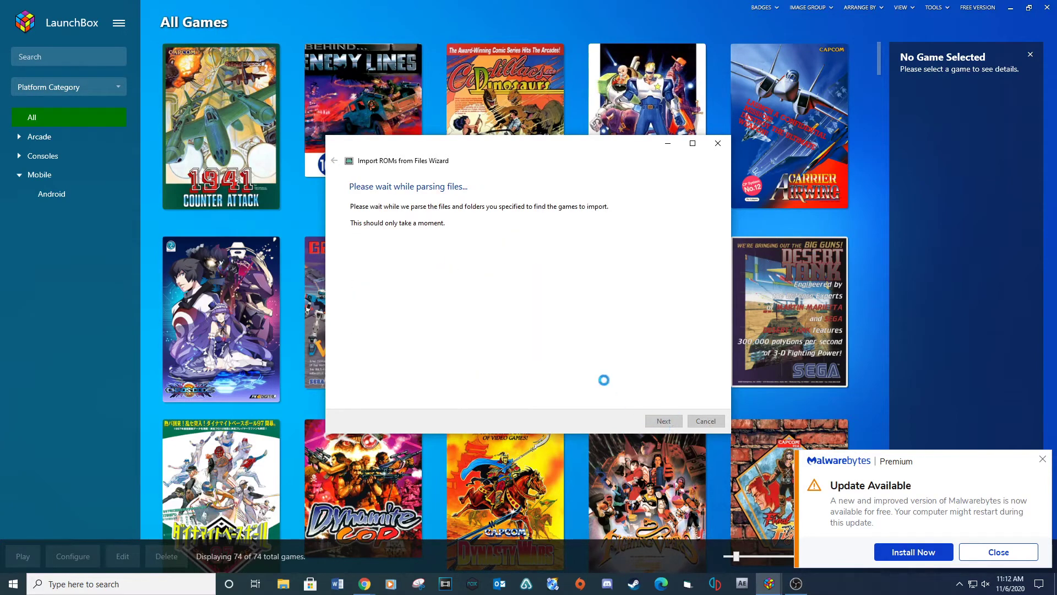
click(996, 548)
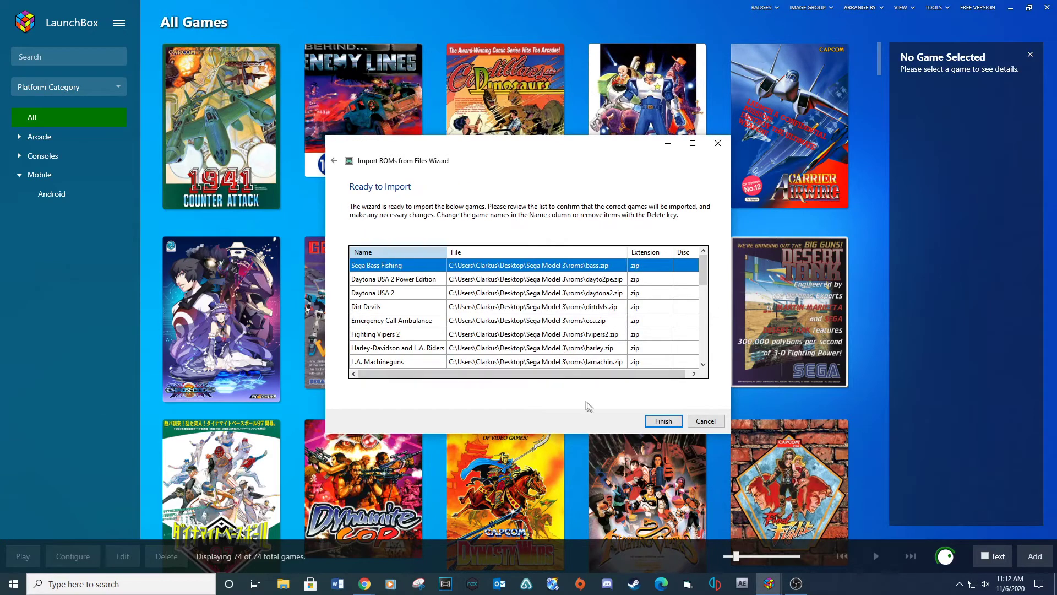
click(663, 421)
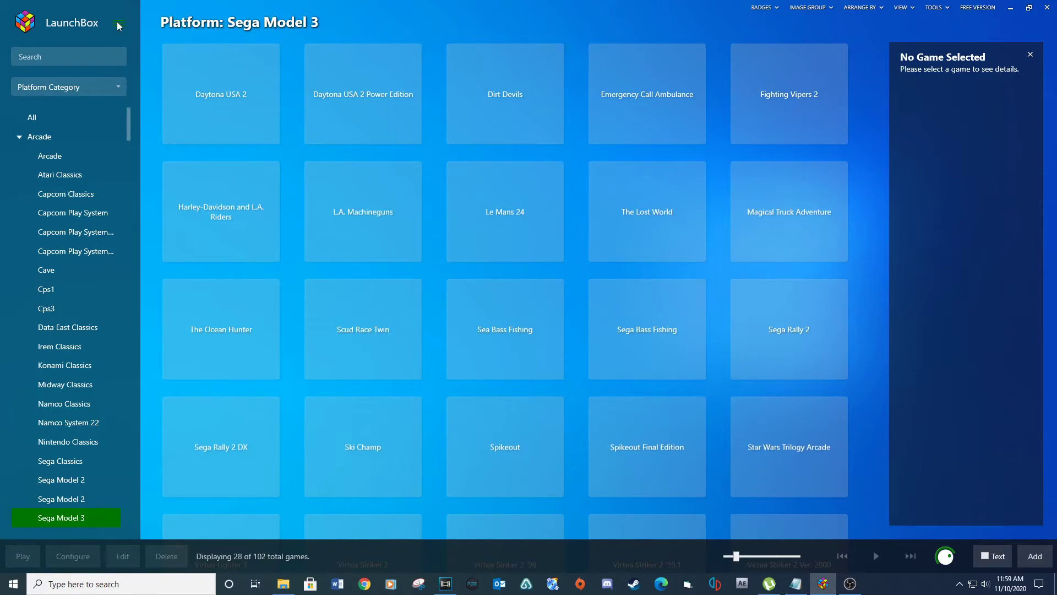
Step: Open Tools > Manage Emulators and add a new emulator named Super model 3
click(119, 24)
mouse_move(190, 77)
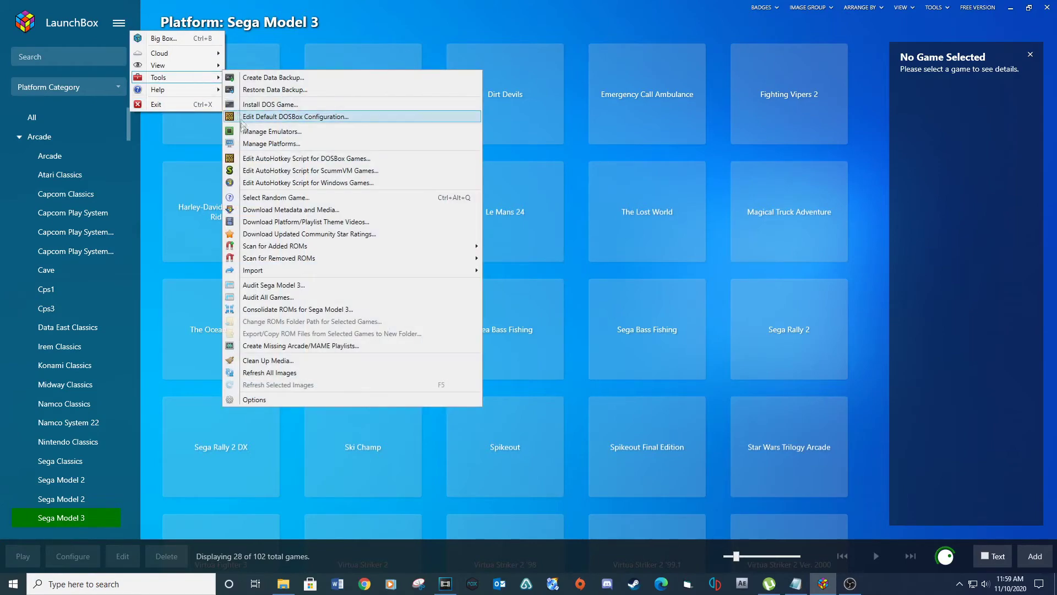
click(246, 131)
click(359, 381)
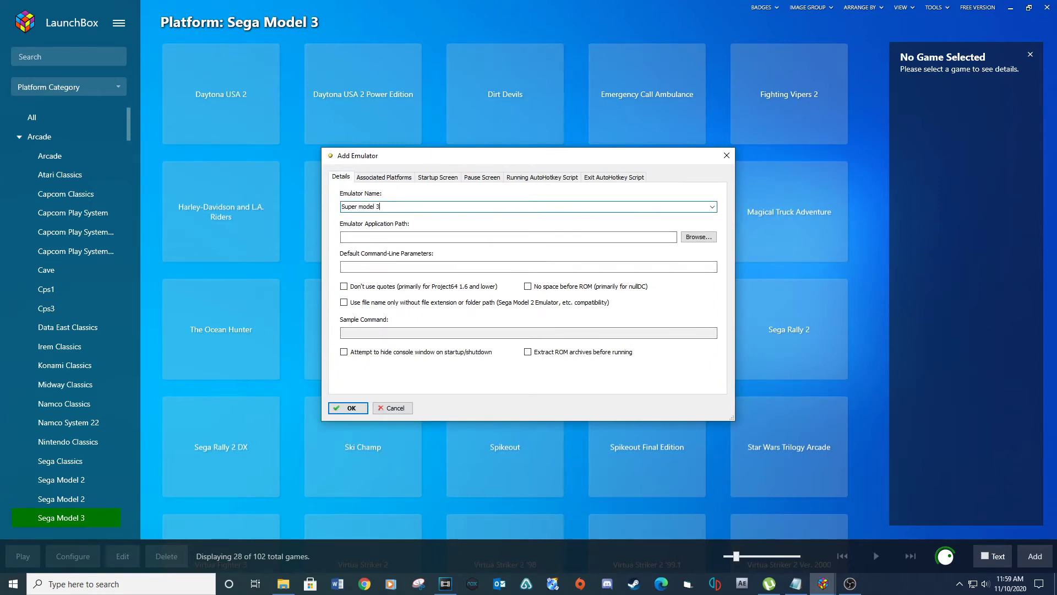
Step: Set the application path to Desktop\Sega Model 3 -2\Supermodel.exe
click(689, 239)
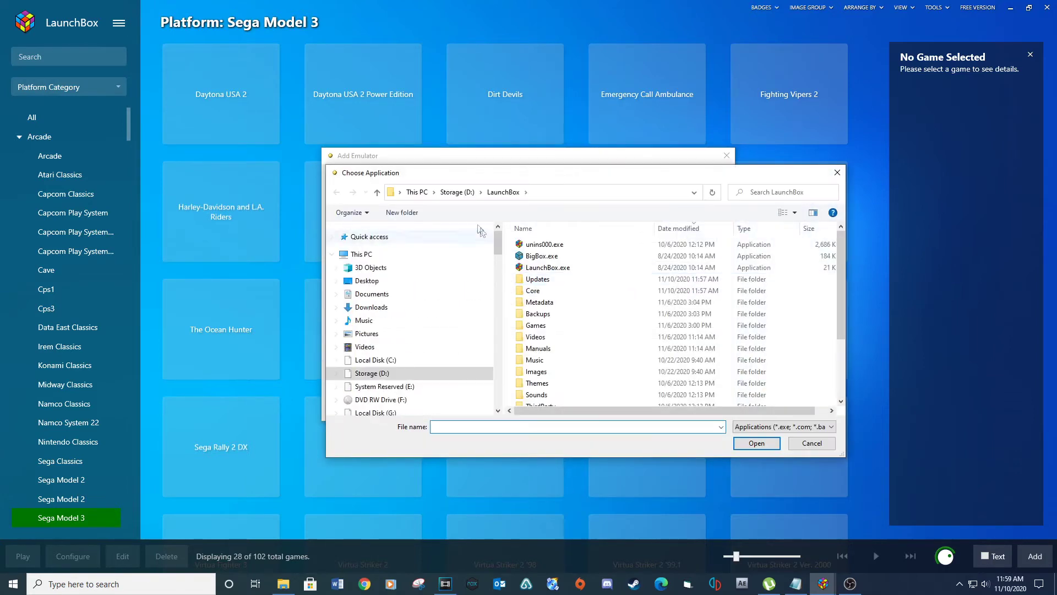
click(365, 282)
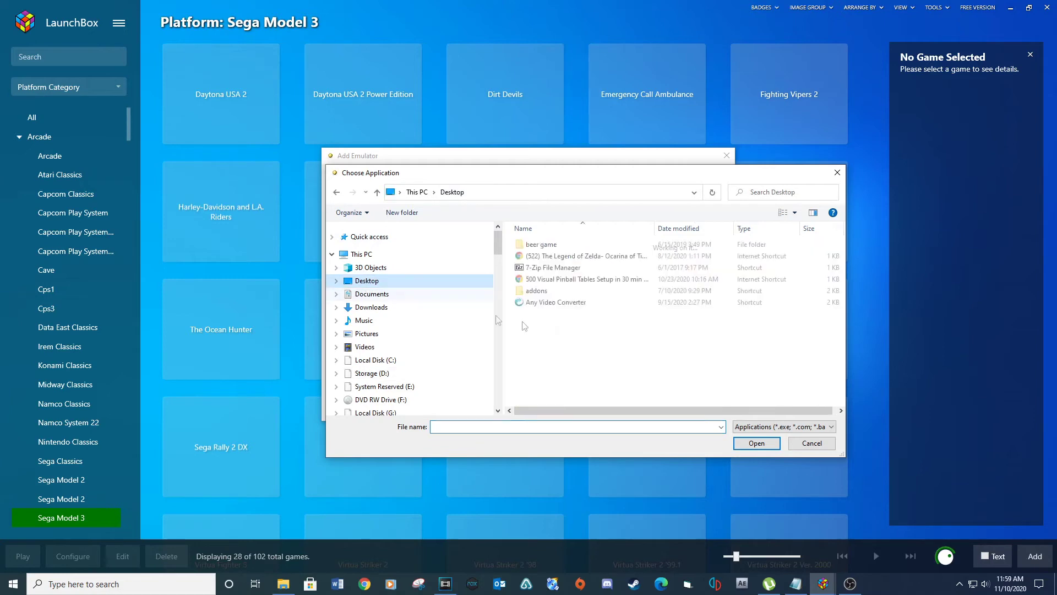
scroll(597, 316, down, 4)
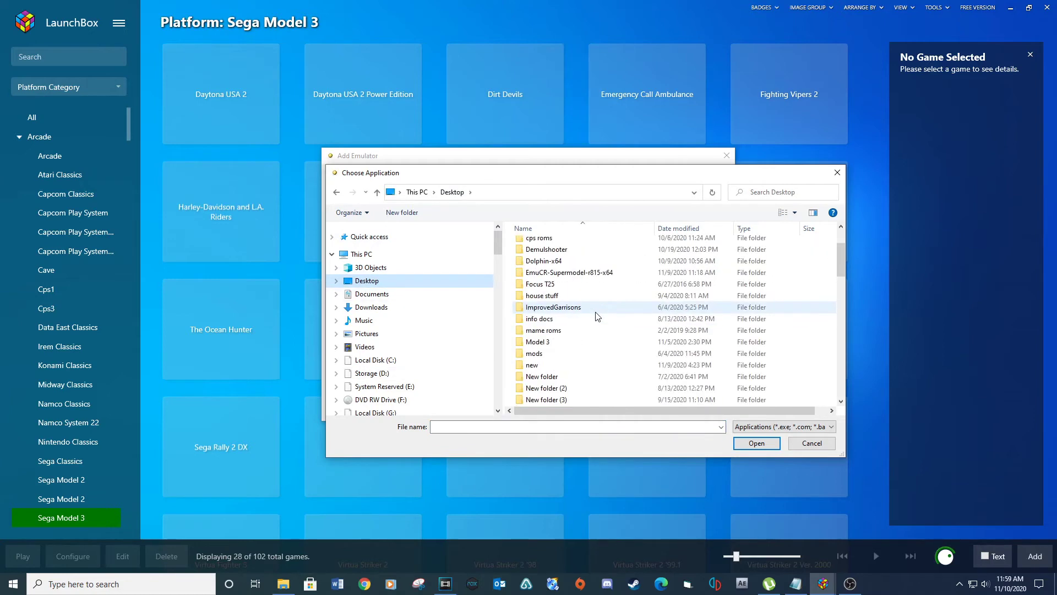
scroll(597, 316, down, 4)
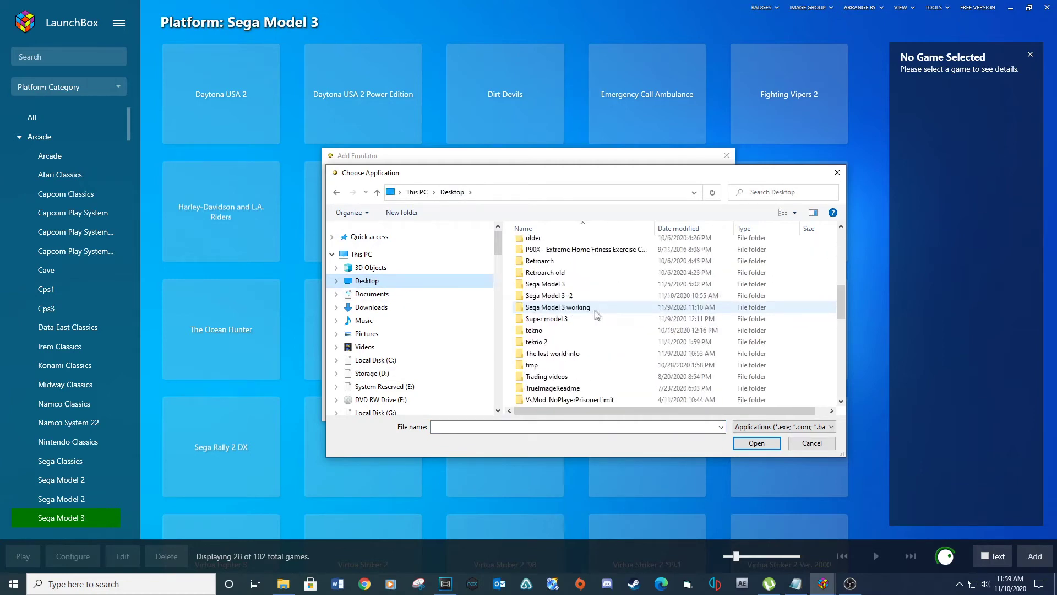
double_click(585, 297)
click(550, 314)
click(750, 445)
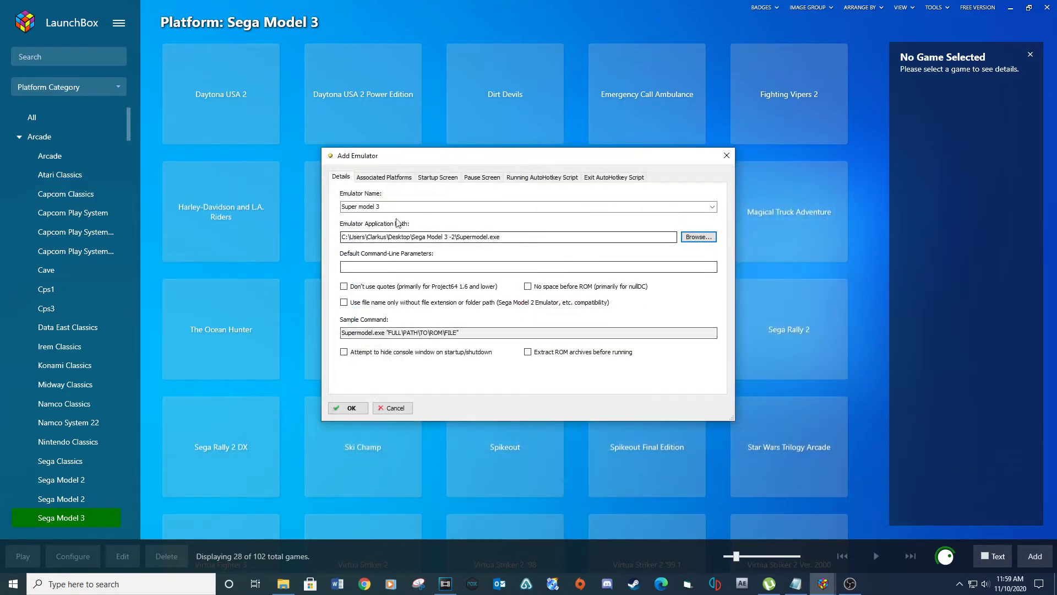
Step: Associate it with platform Super model 3 as default emulator, save, and close Manage Emulators
click(385, 179)
click(401, 218)
text(Super model 3)
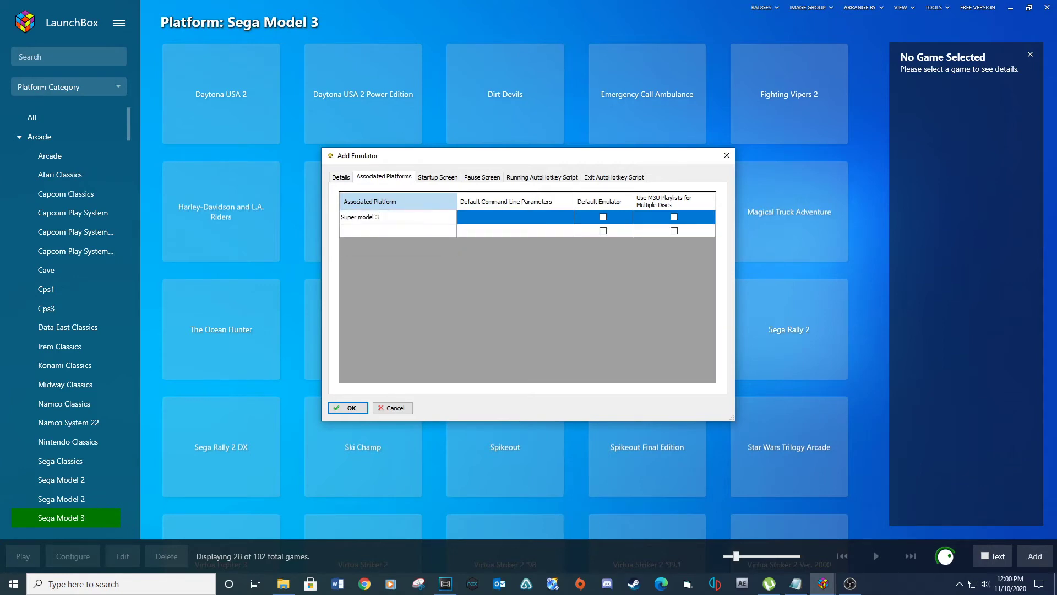
click(603, 217)
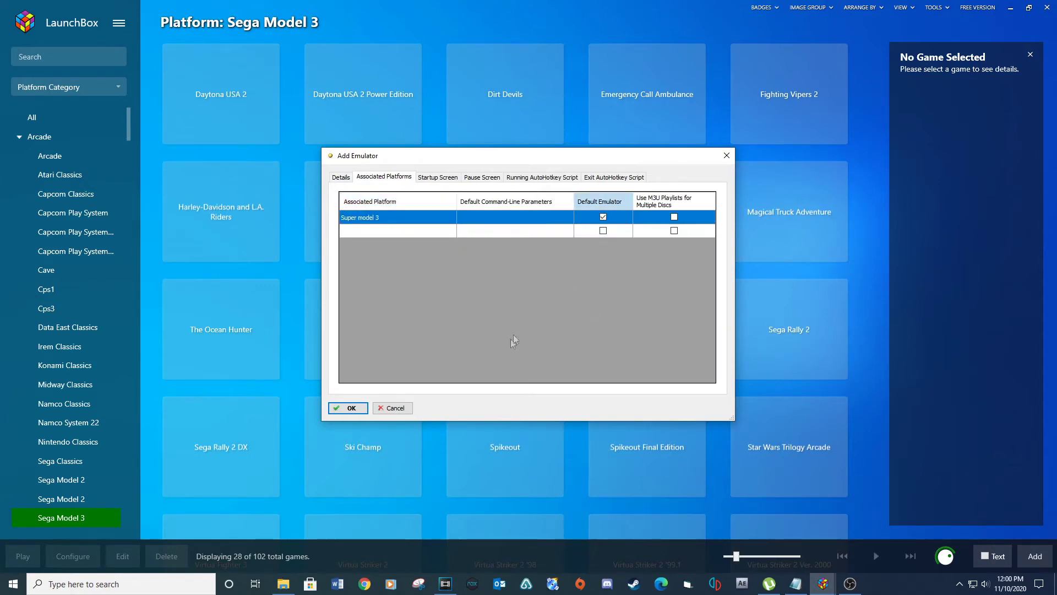
click(349, 408)
click(695, 383)
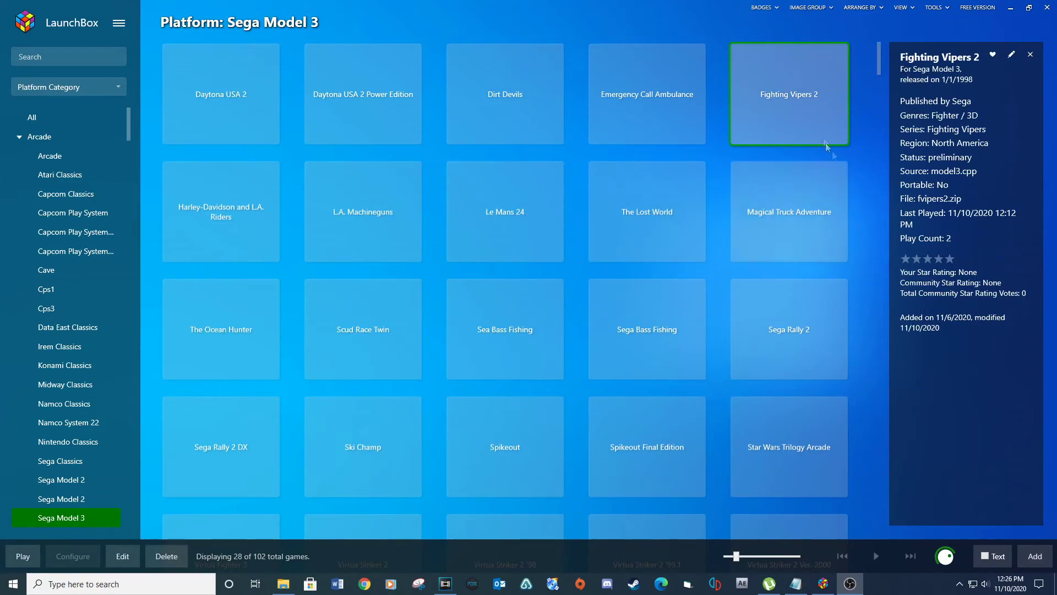
Step: Set Fighting Vipers 2's emulator to Super model 3 and launch the game
right_click(804, 109)
click(832, 294)
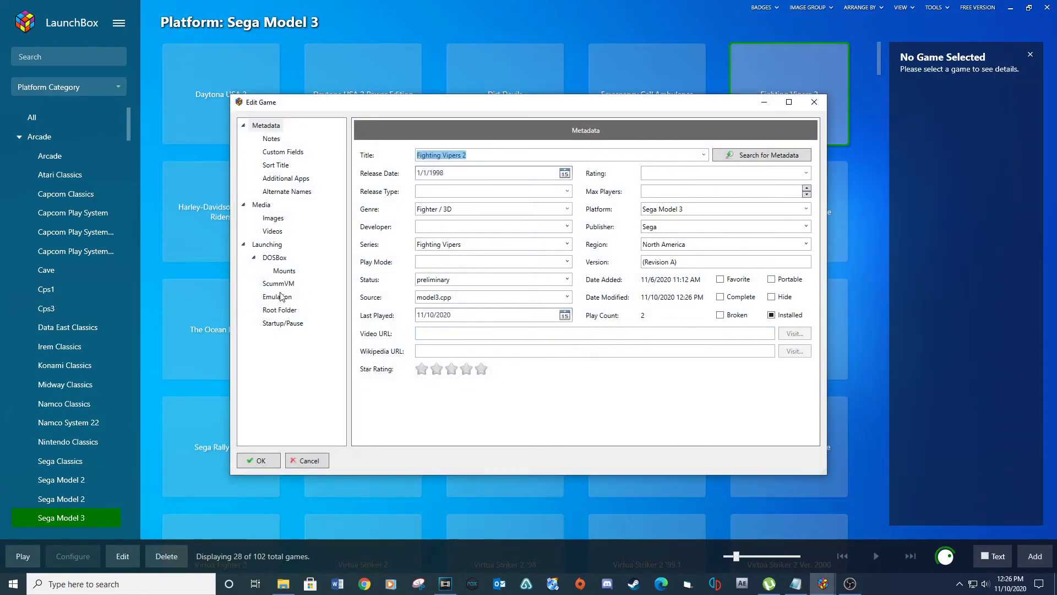
click(280, 297)
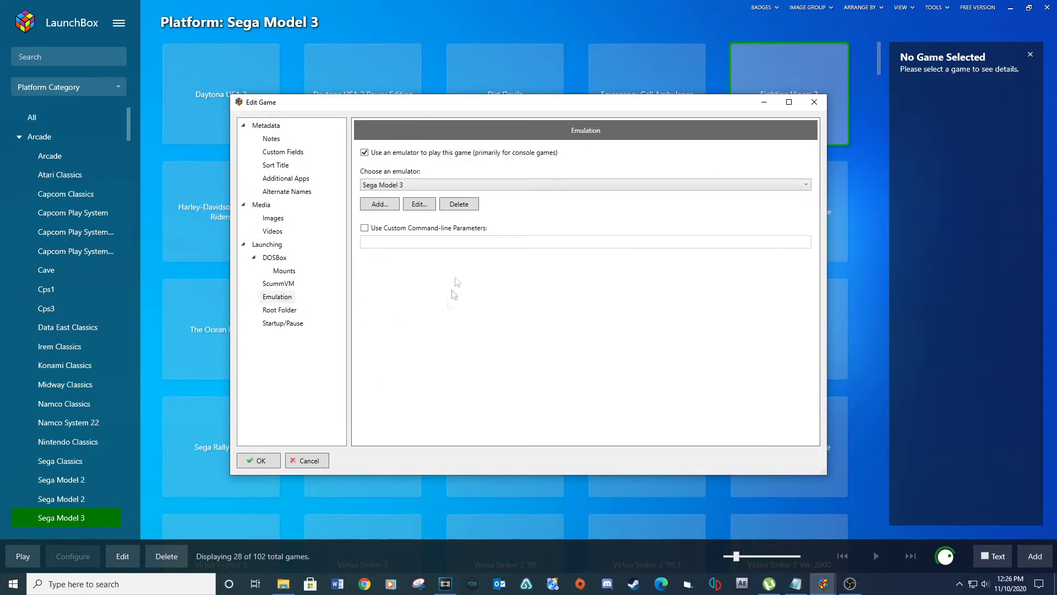
click(760, 185)
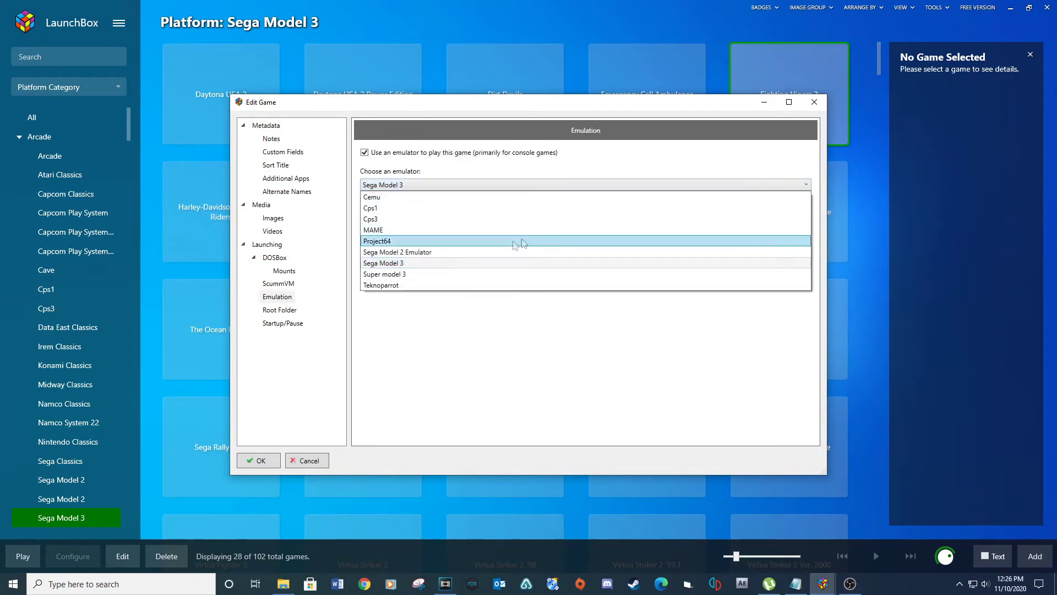
click(432, 274)
click(260, 461)
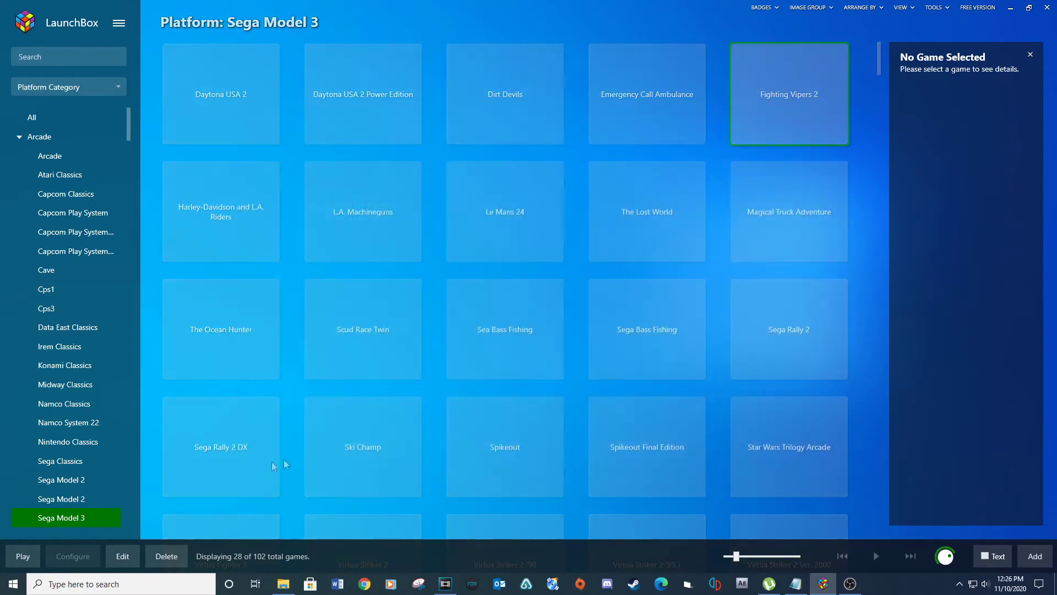
double_click(784, 103)
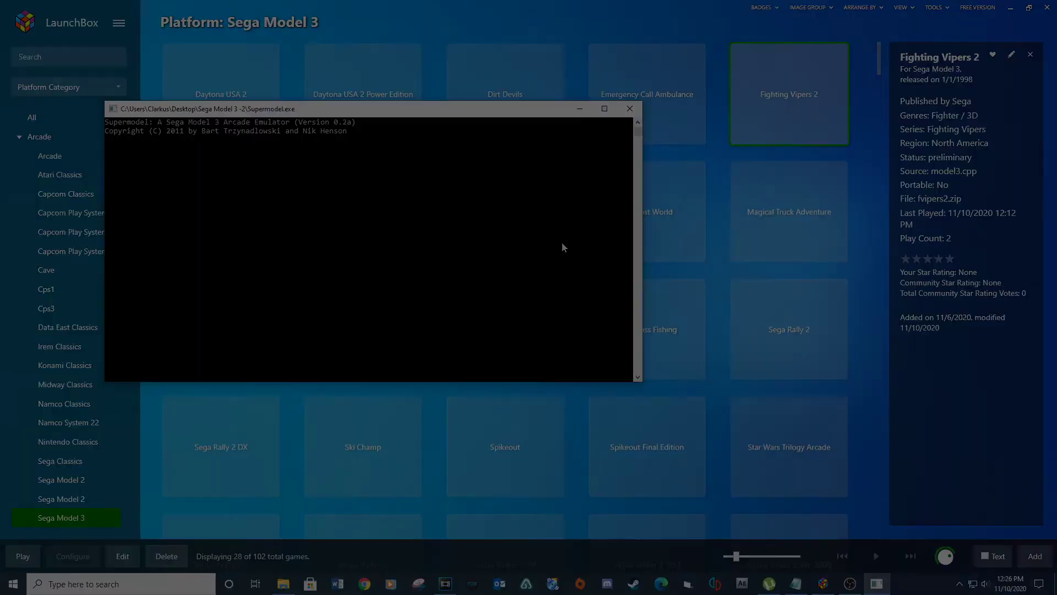
Step: Move player one's cursor right twice to Charlie and confirm with the 2 key
key(Right)
key(Right)
key(Right)
key(Right)
key(Right)
key(Right)
key(Right)
key(Right)
key(Right)
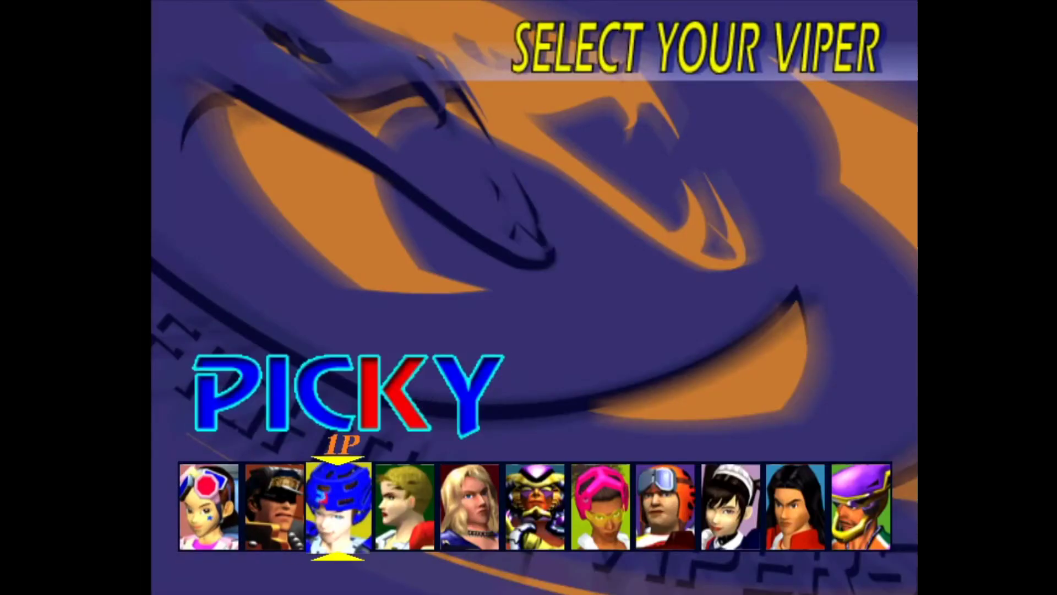
key(Right)
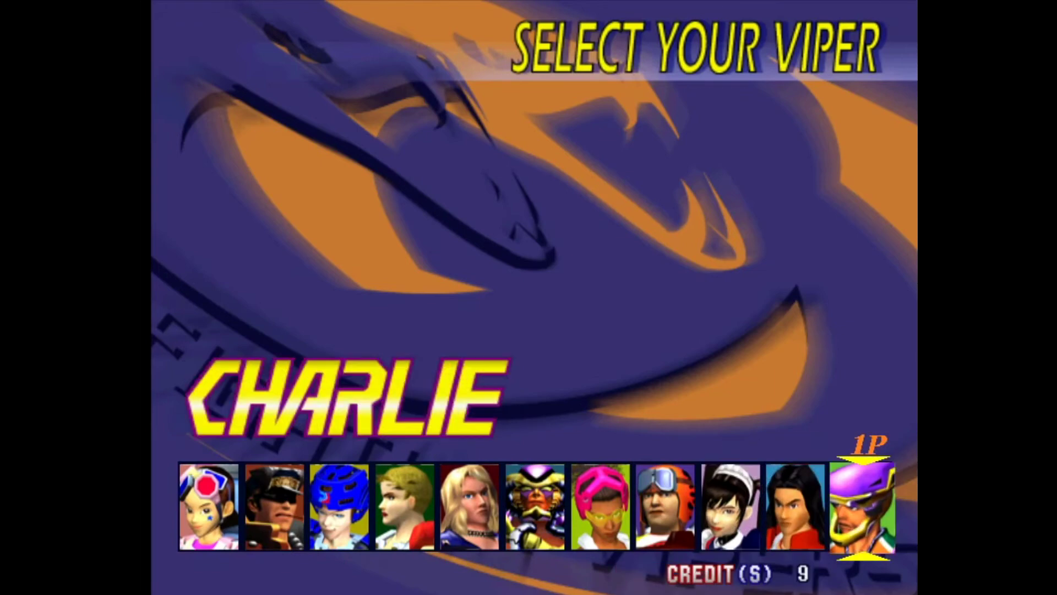
key(2)
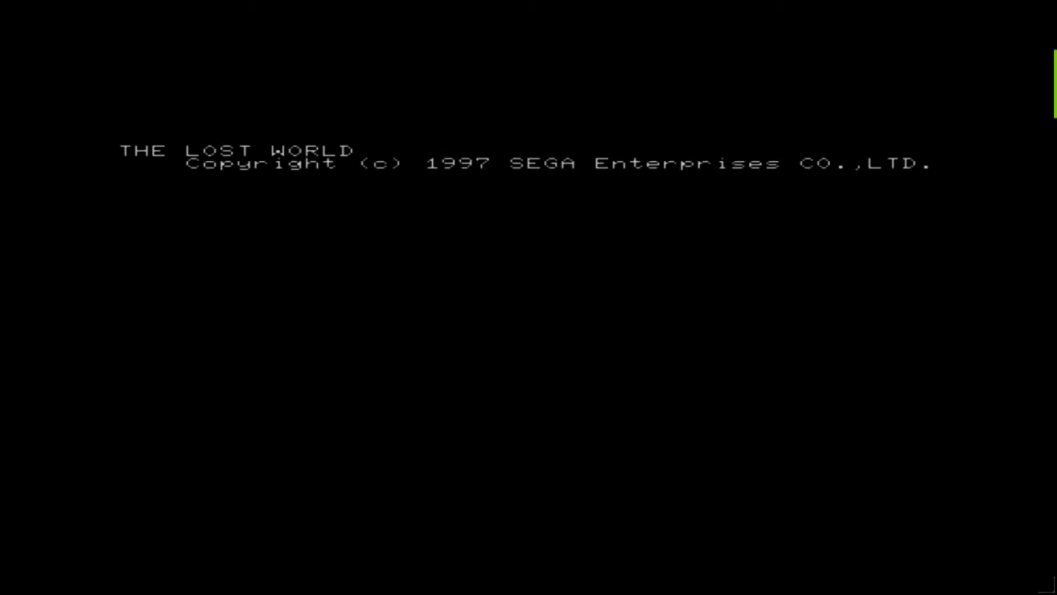
Step: Navigate The Lost World's test menu to GUN SETTING > GUN ADJUSTMENT
key(F2)
key(9)
key(9)
key(9)
key(9)
key(9)
key(9)
key(9)
key(F2)
key(9)
key(9)
key(F2)
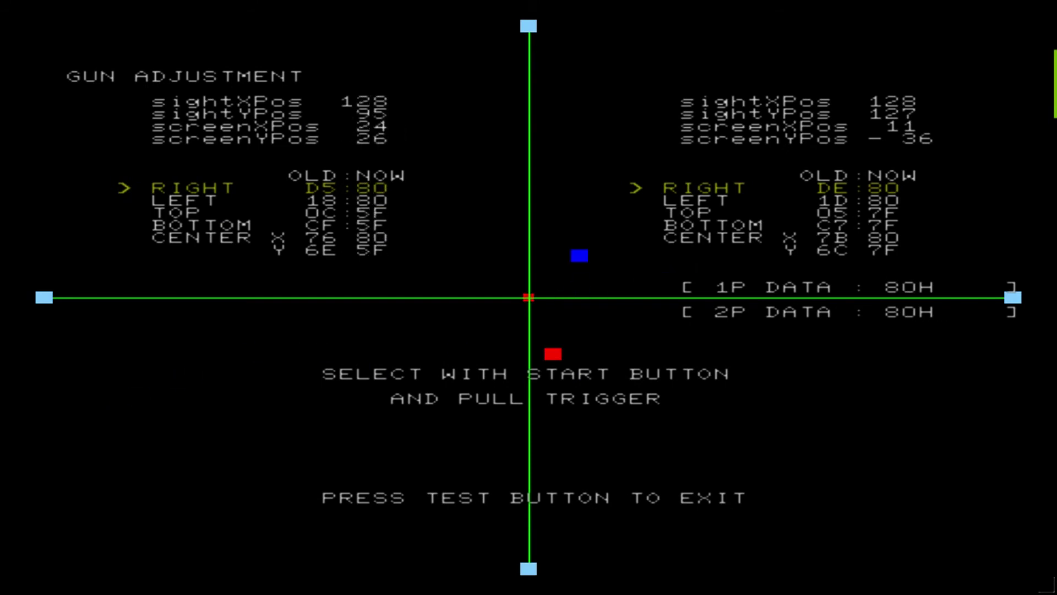
Step: Calibrate player one's gun at centre, right, left, top and bottom targets, then exit Supermodel
key(1)
key(1)
key(1)
key(1)
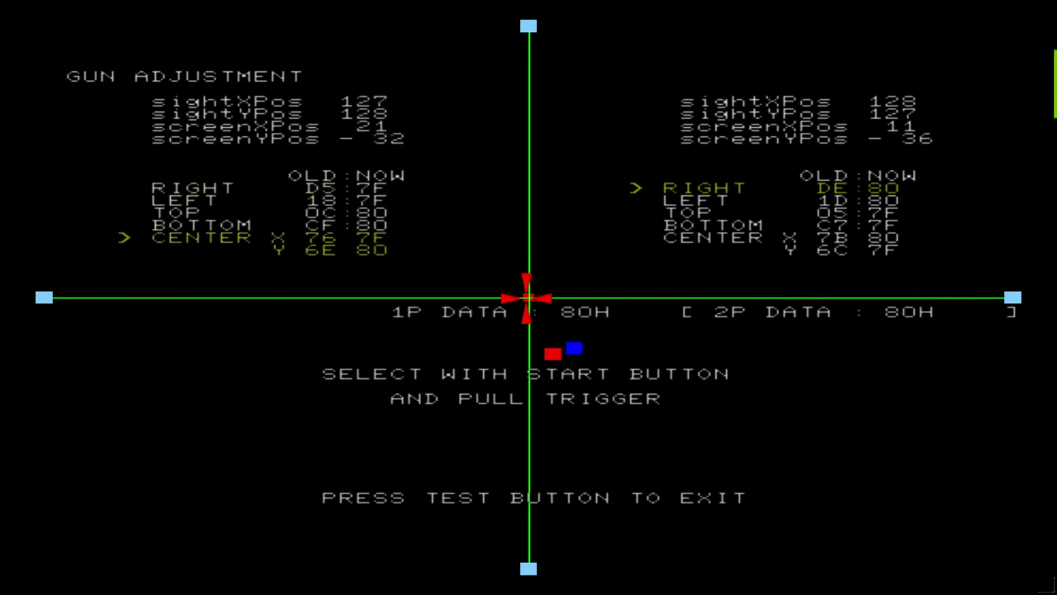
click(528, 298)
key(1)
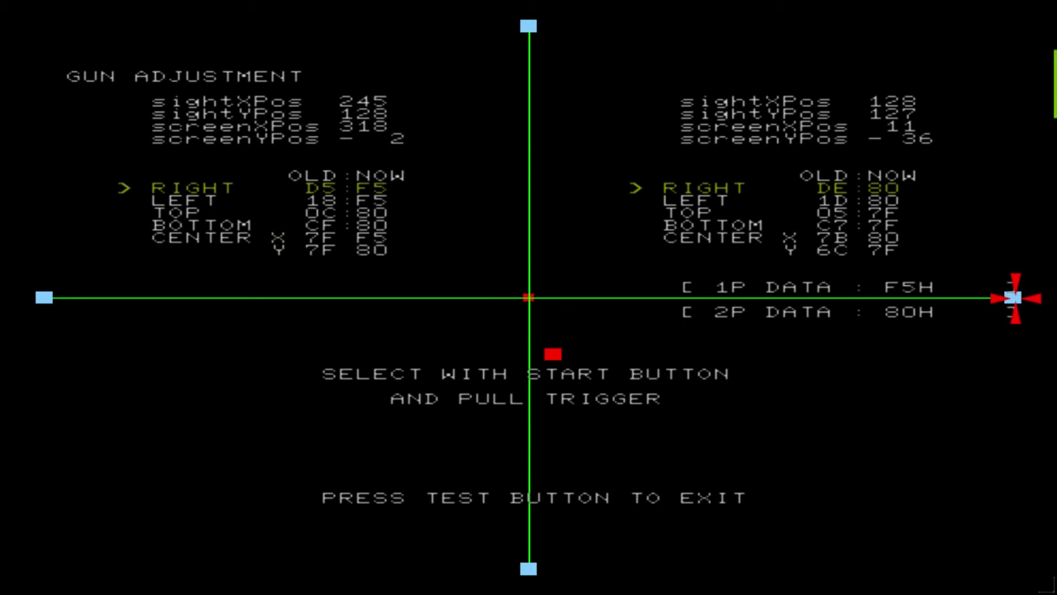
click(1012, 298)
key(1)
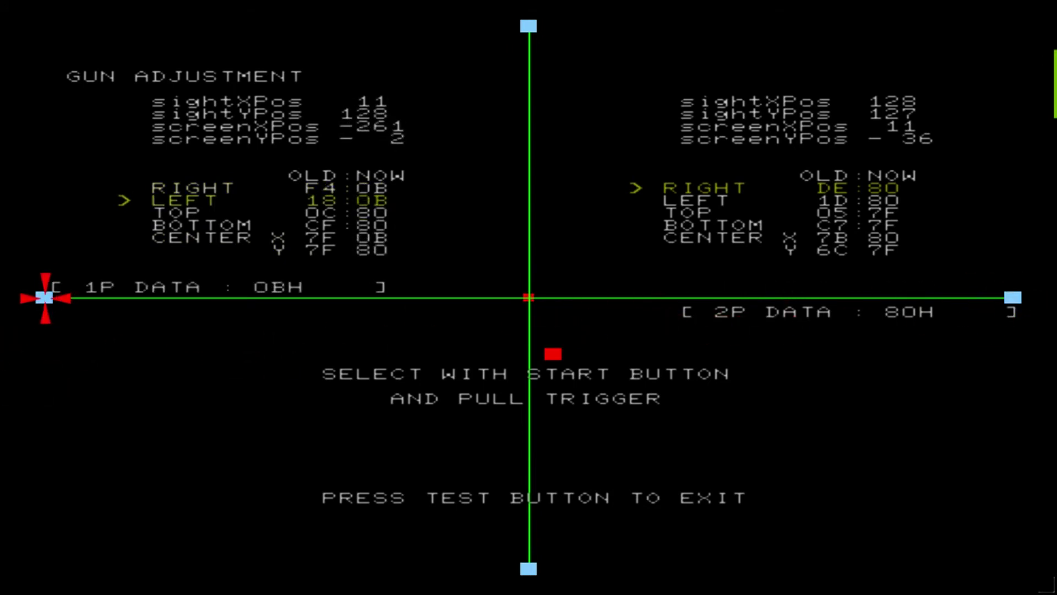
click(44, 297)
key(1)
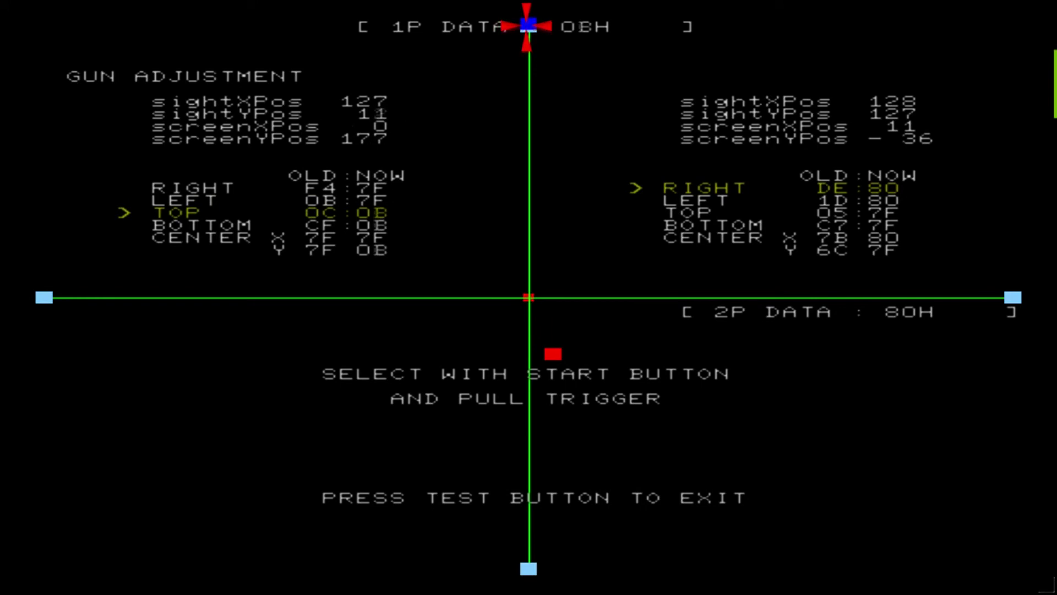
key(1)
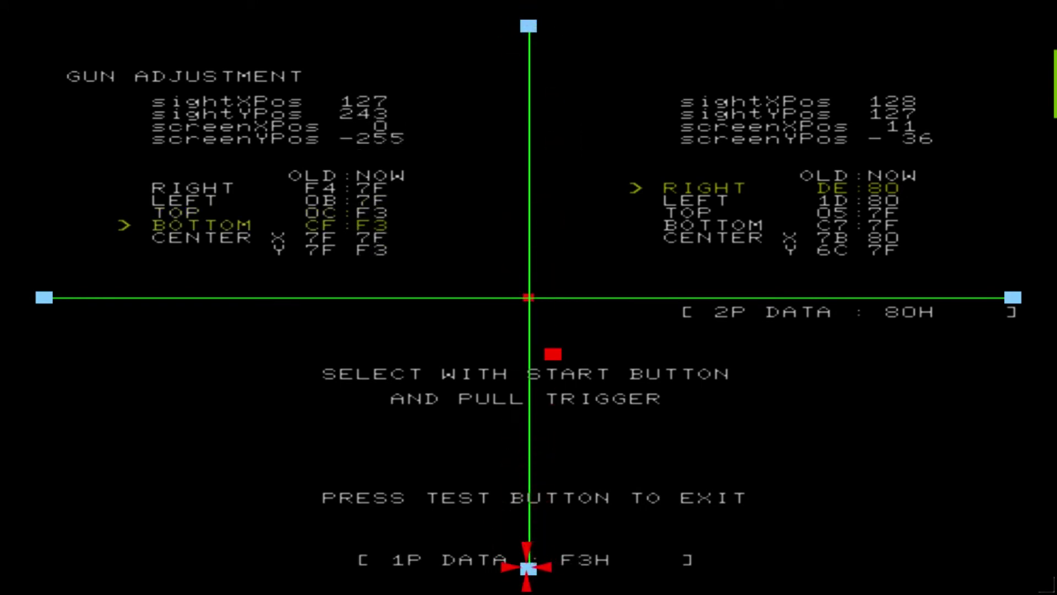
click(527, 567)
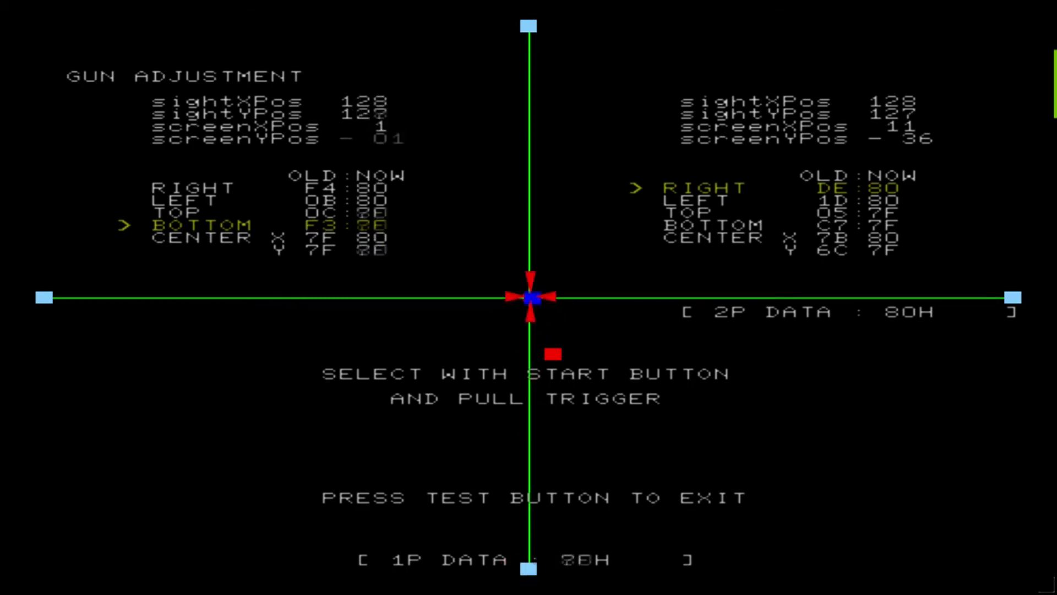
key(Escape)
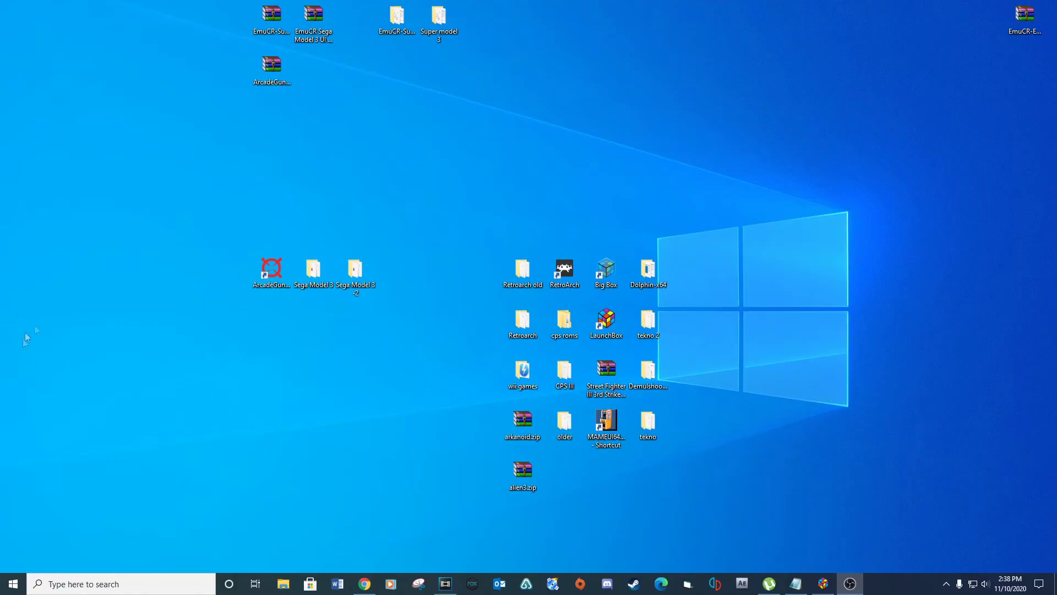
Step: Open Sega Model 3\Config\Games.xml in Notepad
double_click(325, 280)
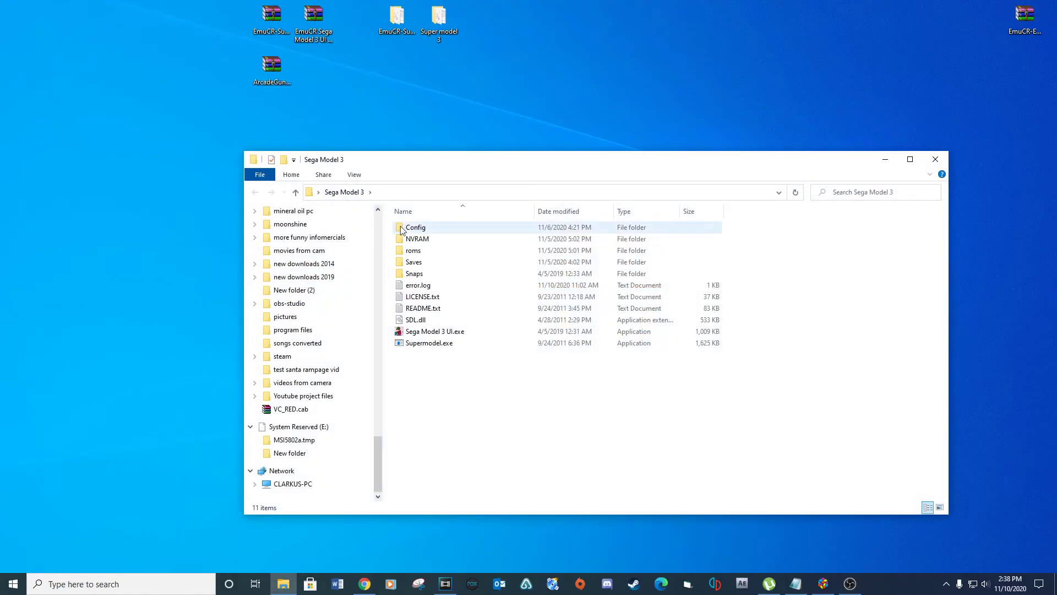
click(405, 228)
double_click(405, 227)
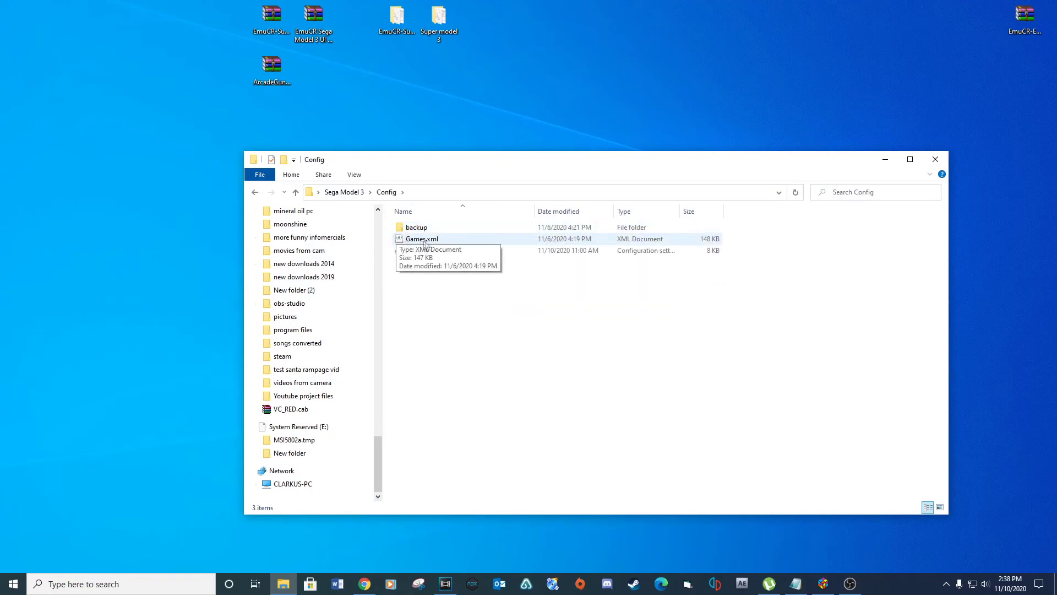
right_click(422, 241)
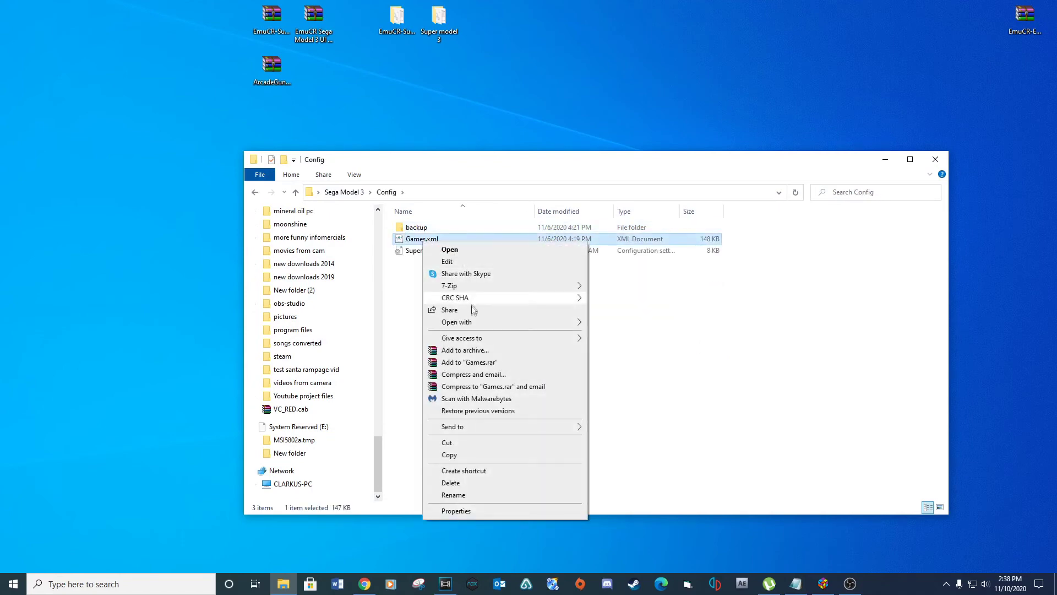
mouse_move(482, 324)
click(622, 336)
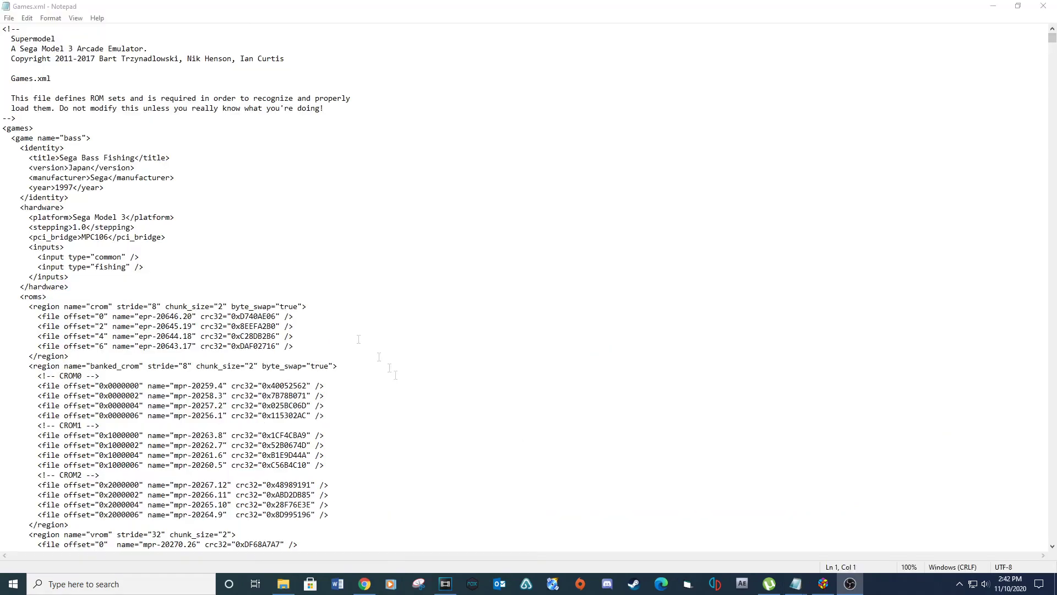
Step: Find the lostwsga entry and paste gun1 and gun2 input lines over the analog_gun lines
key(ctrl+f)
key(Return)
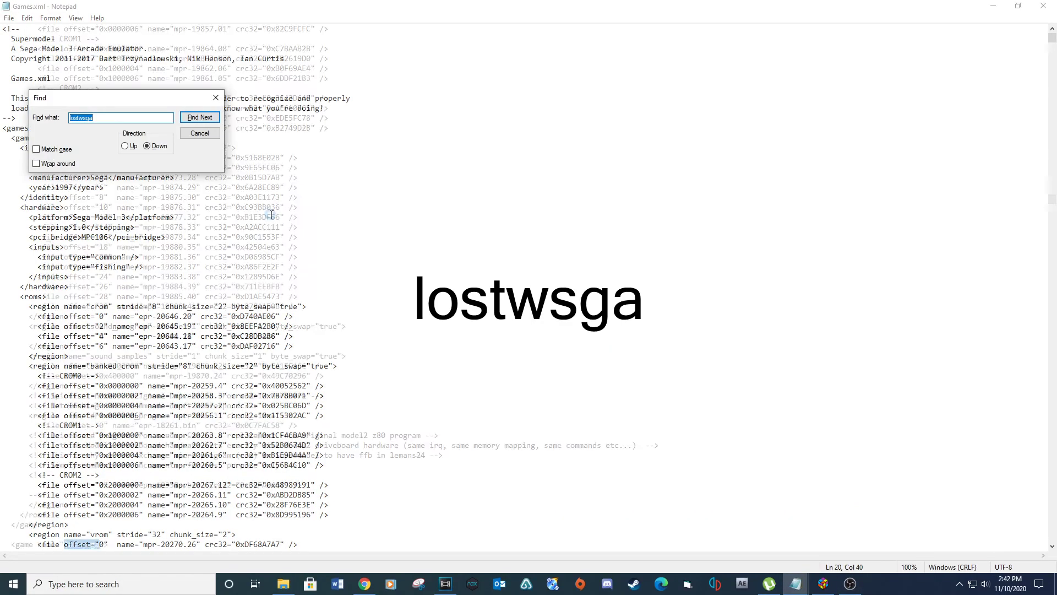
scroll(274, 416, down, 8)
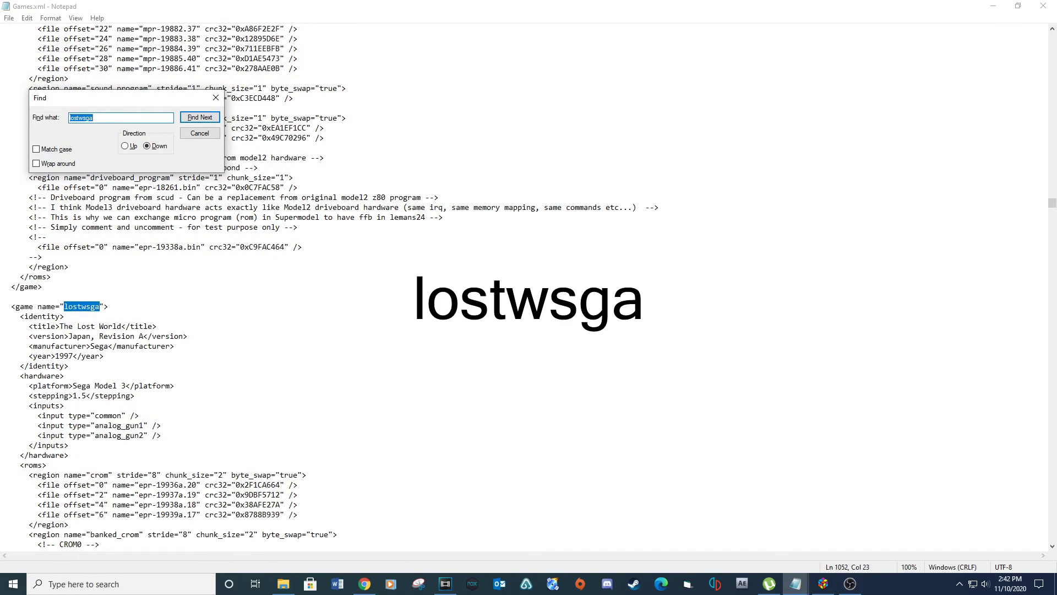
key(alt+Tab)
drag(162, 425, 37, 426)
right_click(39, 426)
click(73, 305)
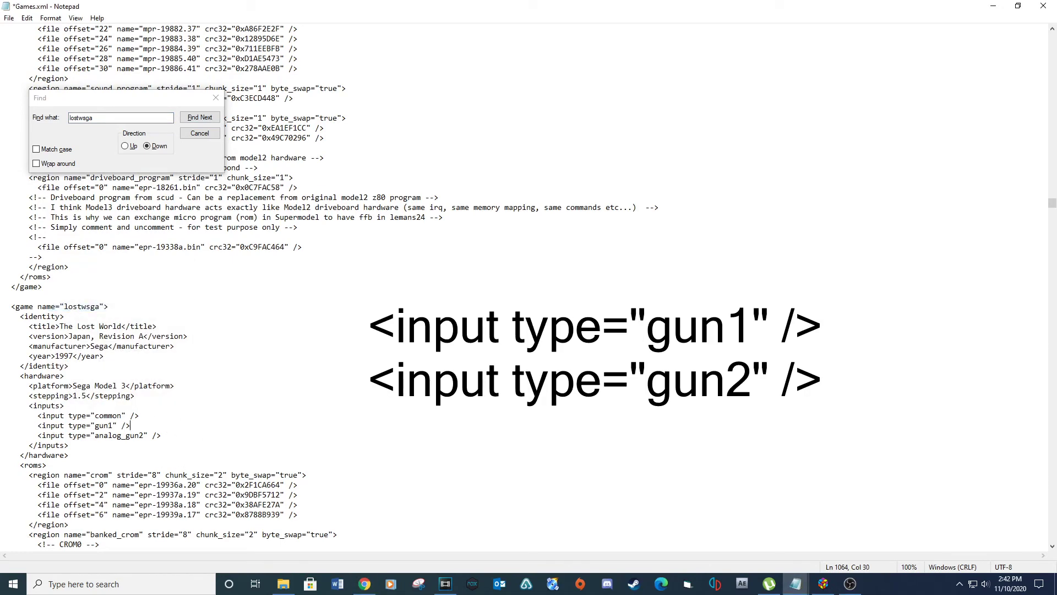
key(alt+Tab)
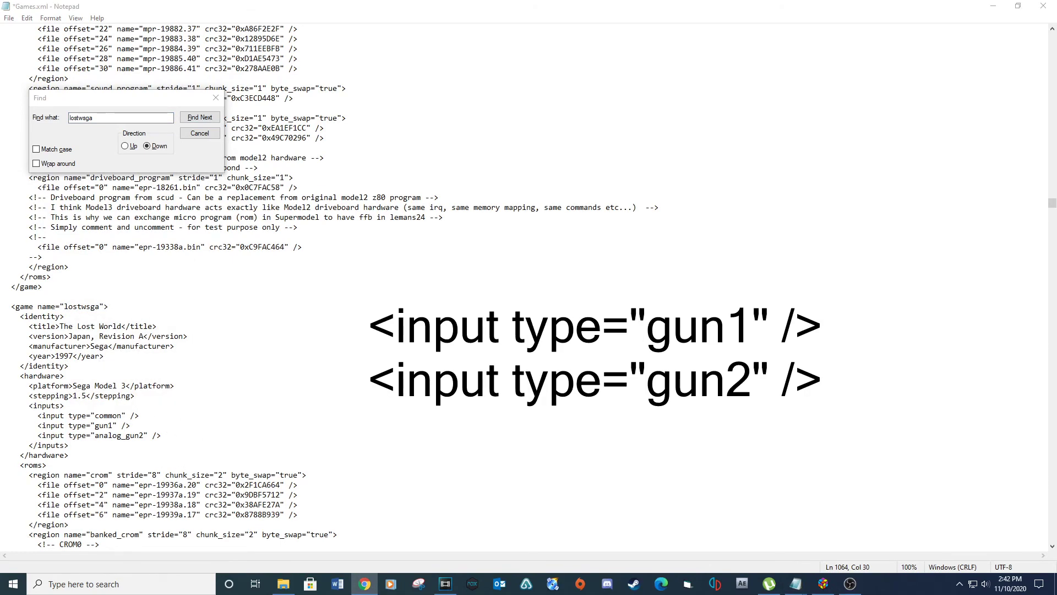
drag(157, 438, 37, 436)
right_click(48, 438)
click(83, 326)
Step: Replace the remaining analog_gun2 and analog_gun1 lines with gun2 and gun1, then save Games.xml
click(197, 424)
scroll(271, 398, down, 8)
drag(161, 405, 94, 405)
right_click(47, 404)
click(74, 452)
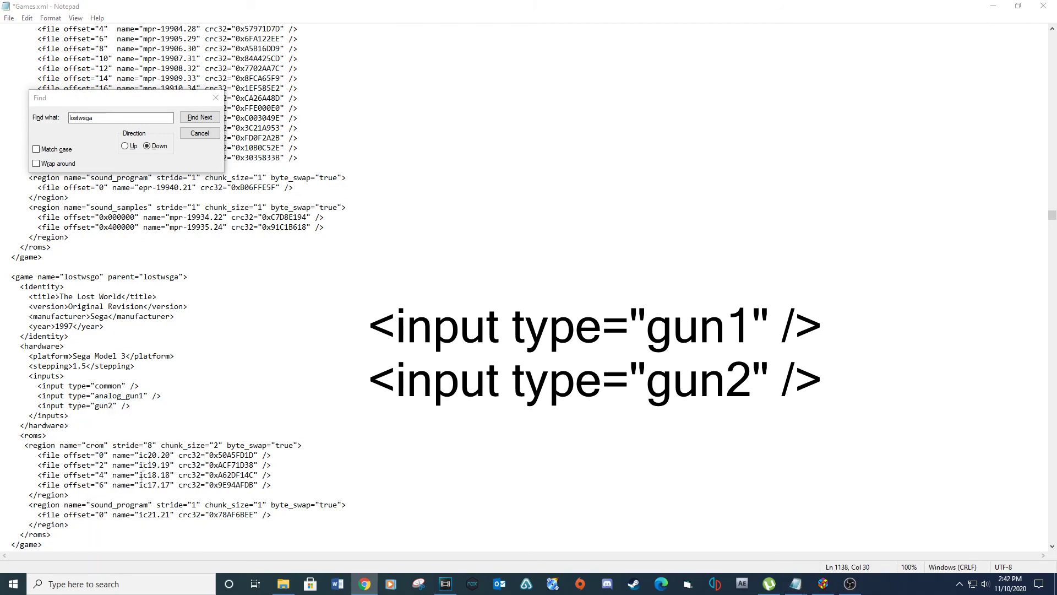
drag(161, 396, 99, 396)
right_click(40, 396)
click(68, 444)
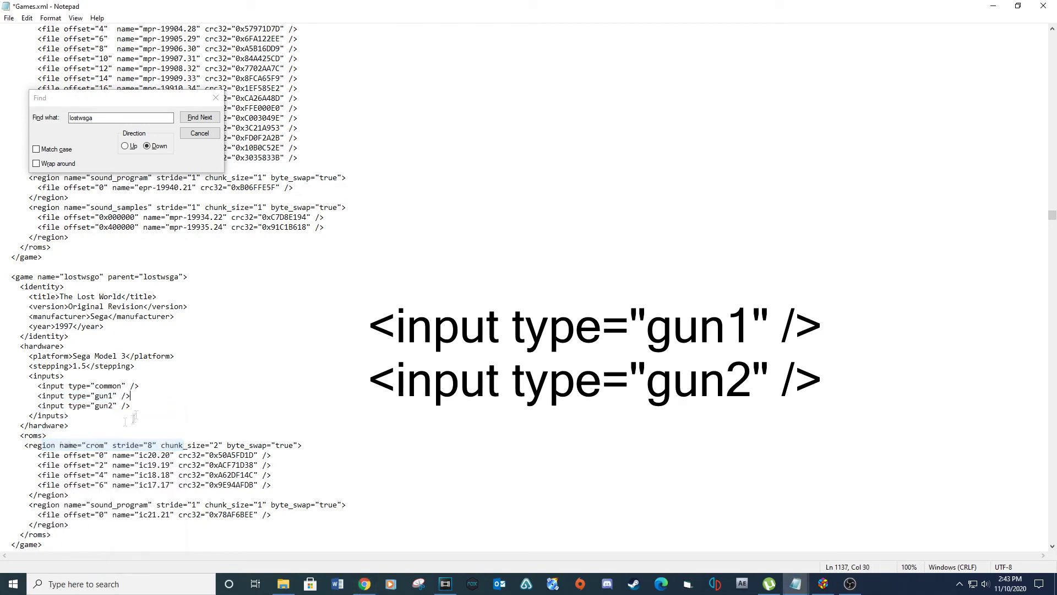
click(9, 18)
click(24, 66)
click(1044, 6)
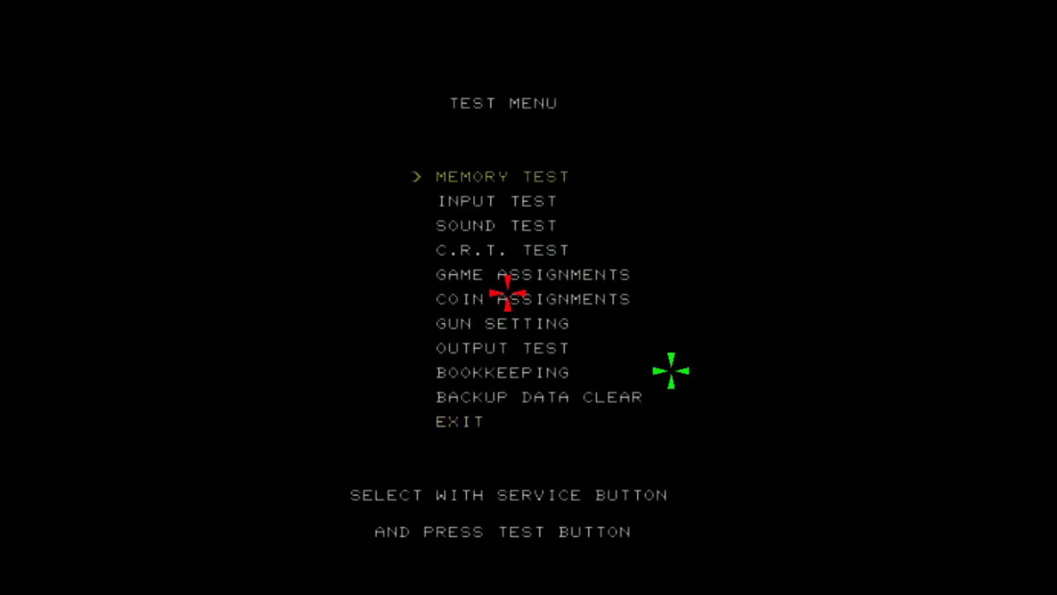
Step: Go to GUN SETTING > GUN ADJUSTMENT to show both guns' centre values
key(F2)
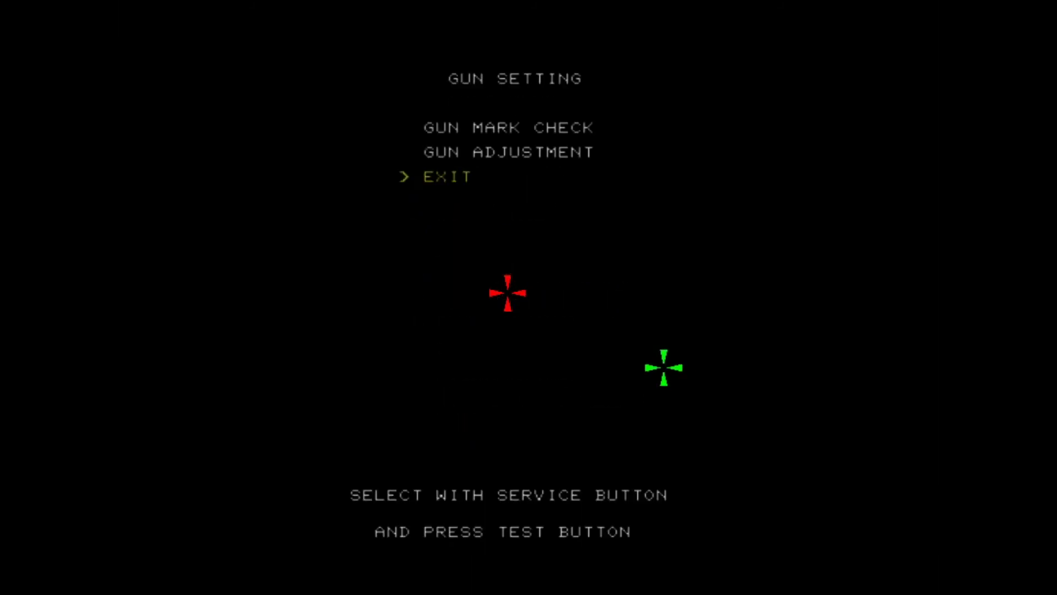
key(9)
key(F2)
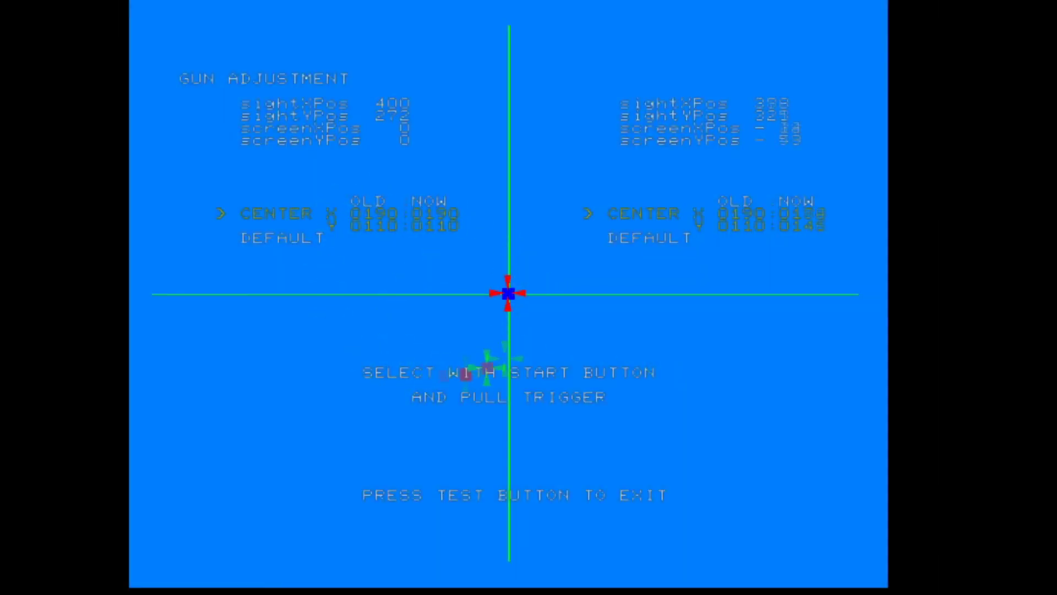